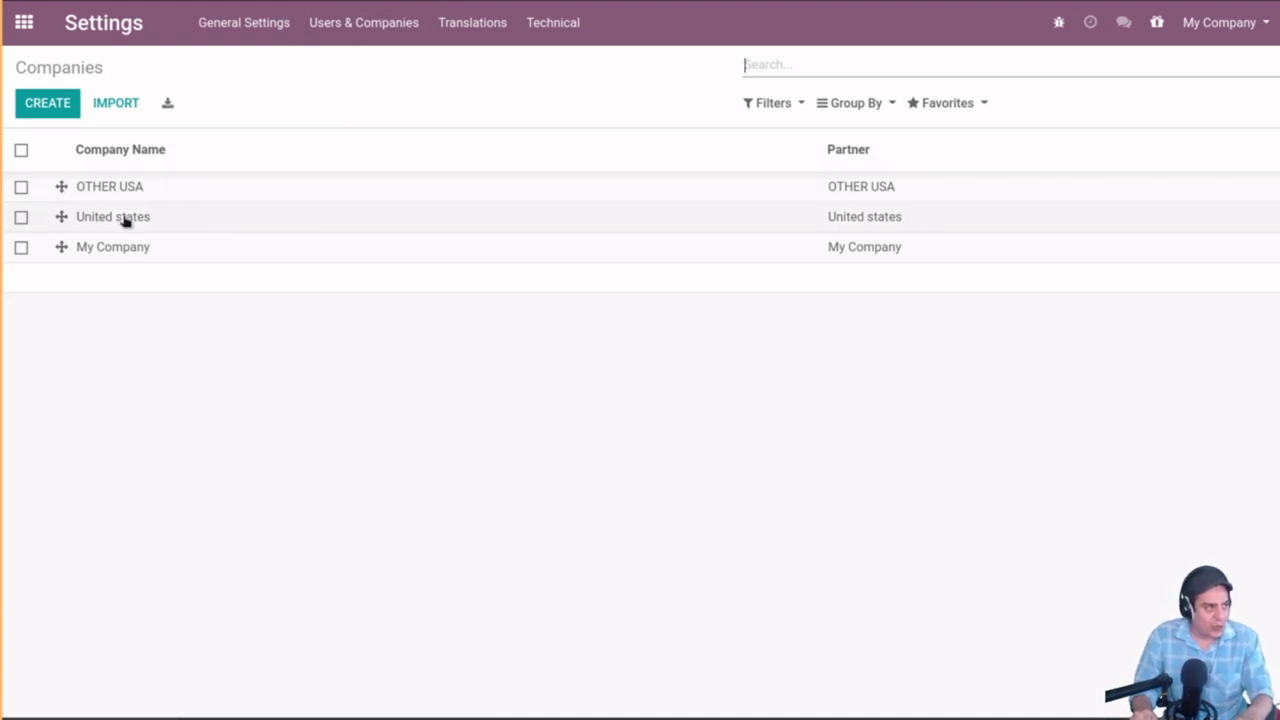
- Copy the VAT number of My Company, remove it from the company record and save
click(152, 256)
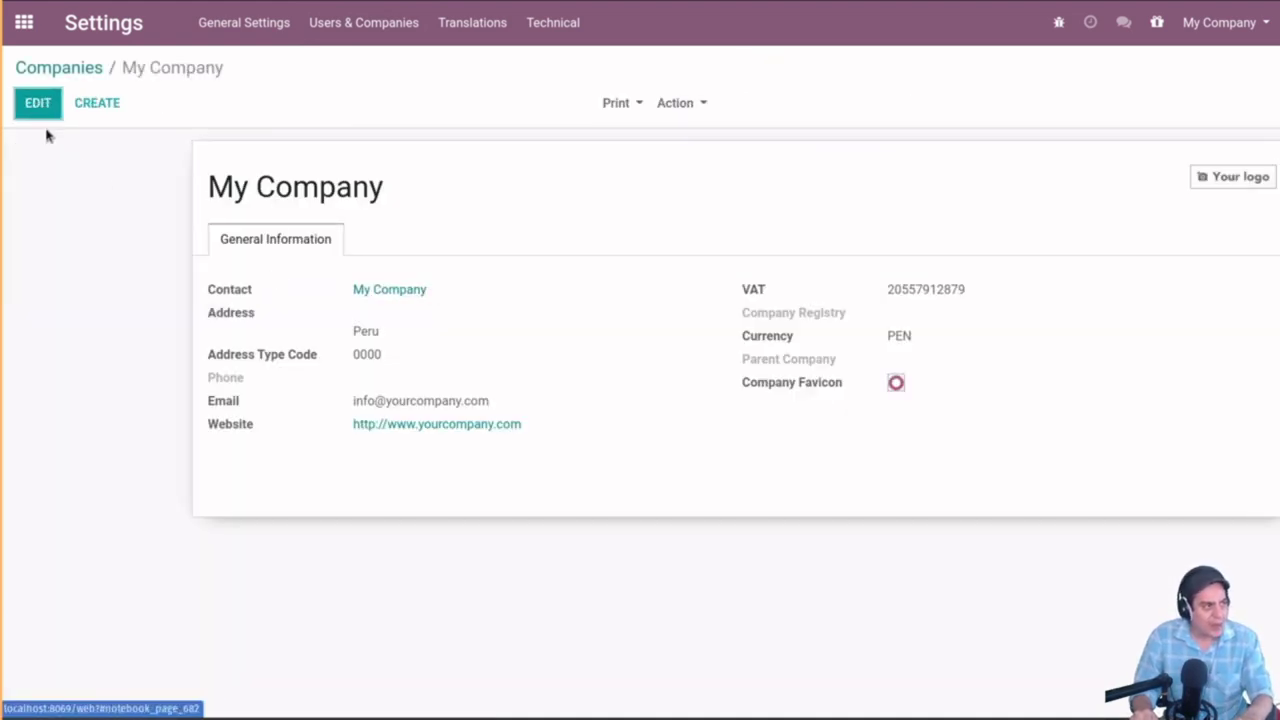
click(40, 103)
double_click(914, 305)
key(ctrl+c)
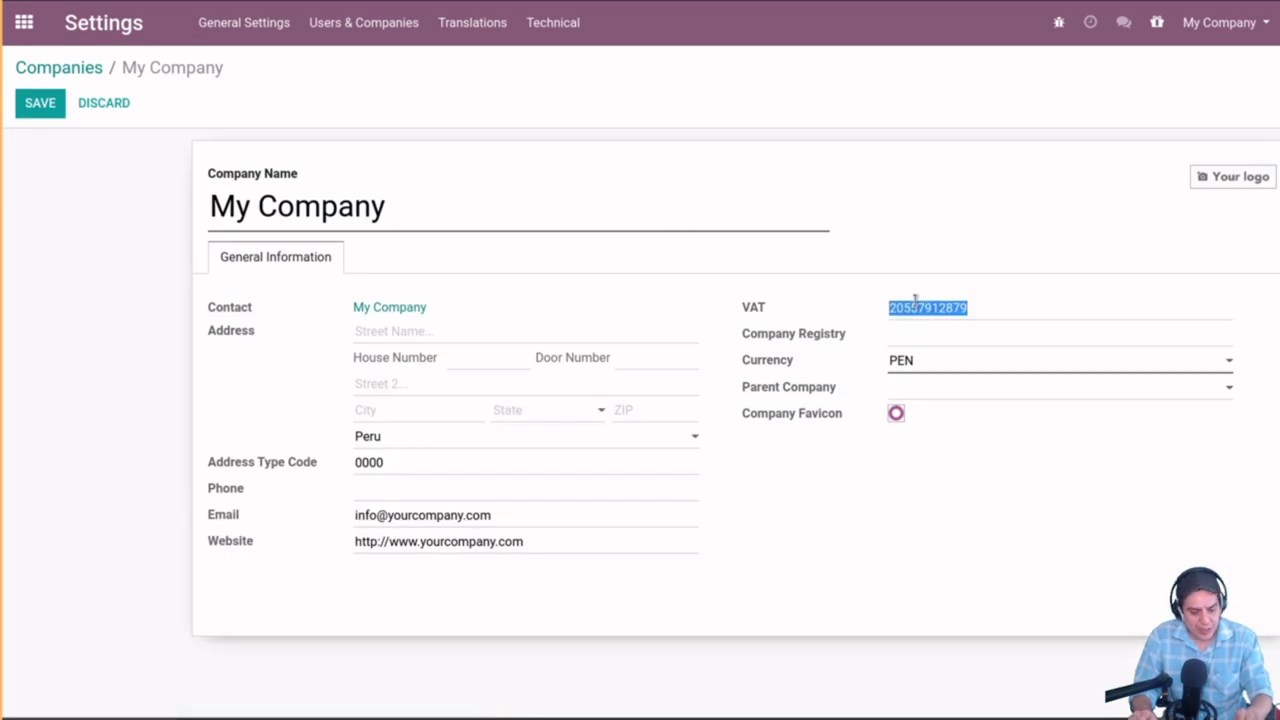
key(BackSpace)
click(50, 108)
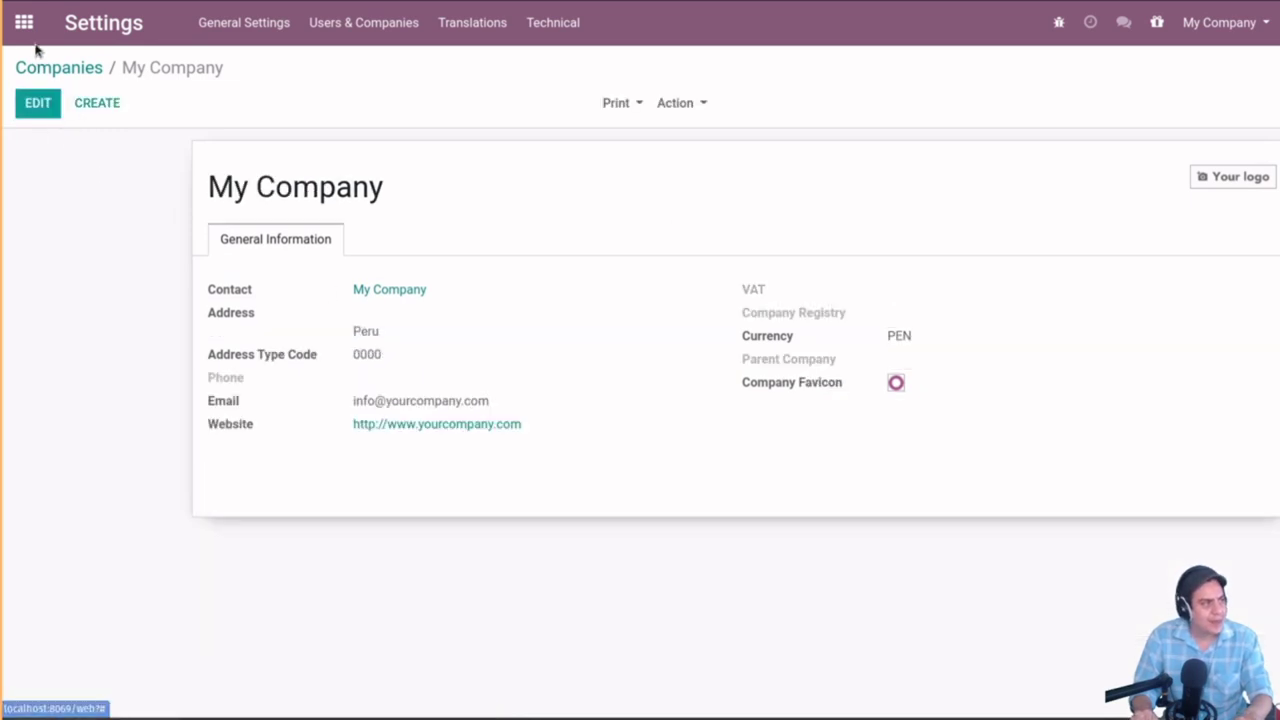
- Duplicate an existing Hellomoon (copy) invoice in Invoicing, save the copy and try to post it without a company VAT number
click(24, 22)
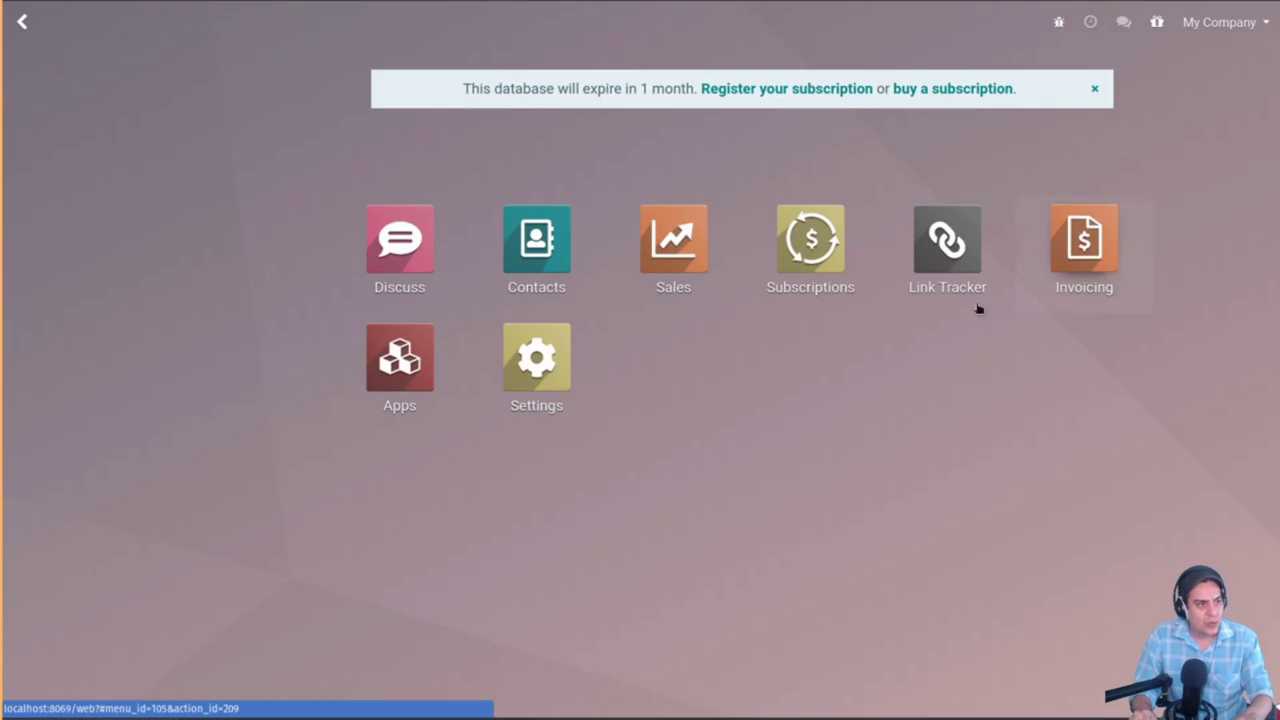
click(1060, 250)
click(458, 390)
click(674, 104)
click(690, 158)
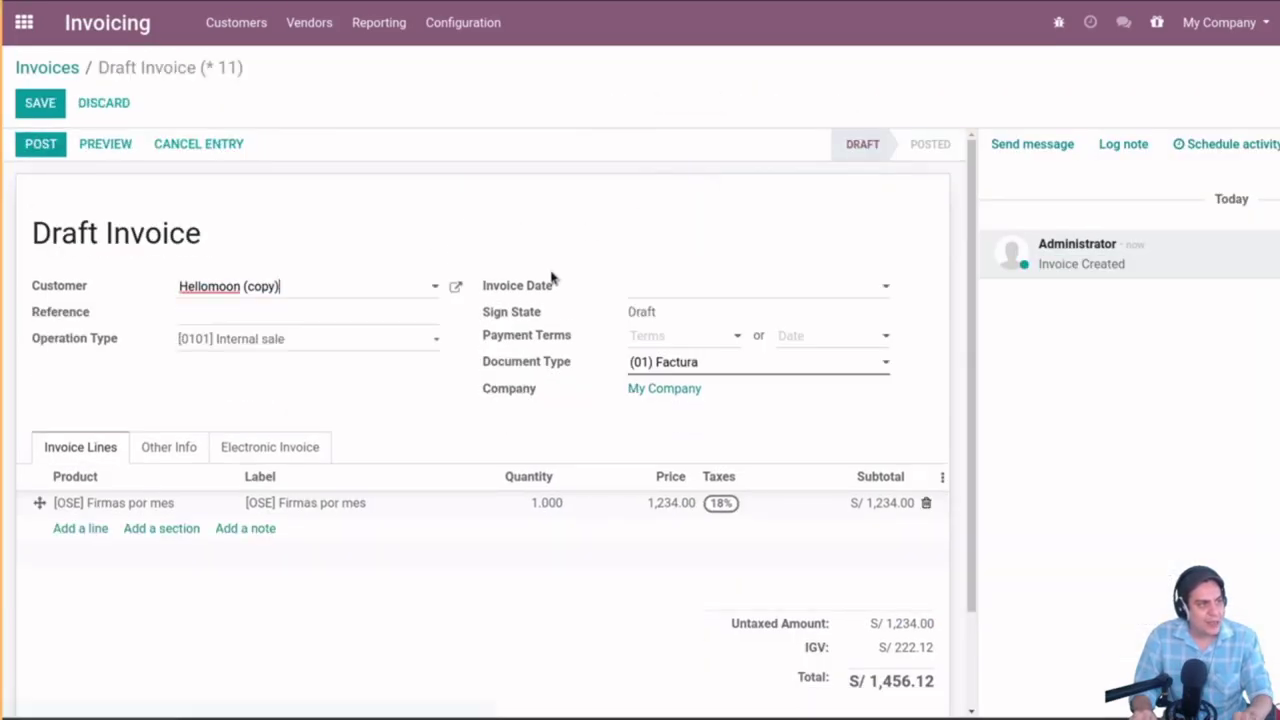
click(24, 103)
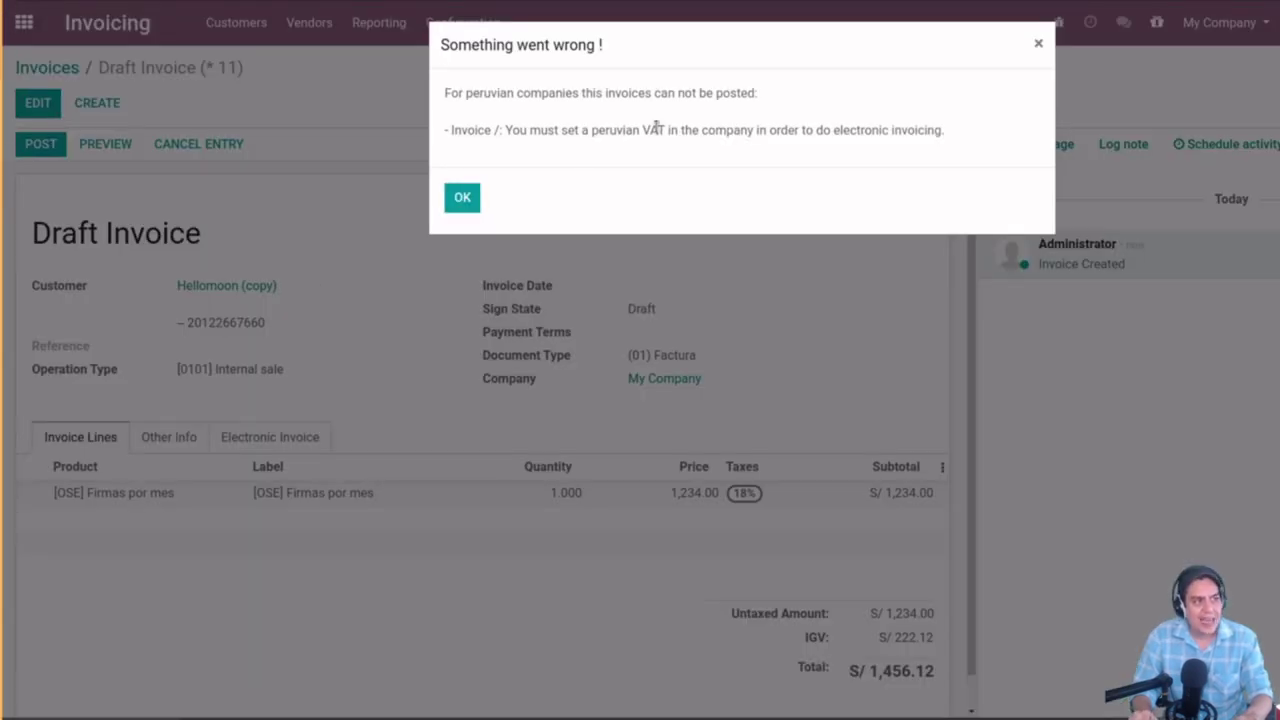
triple_click(656, 128)
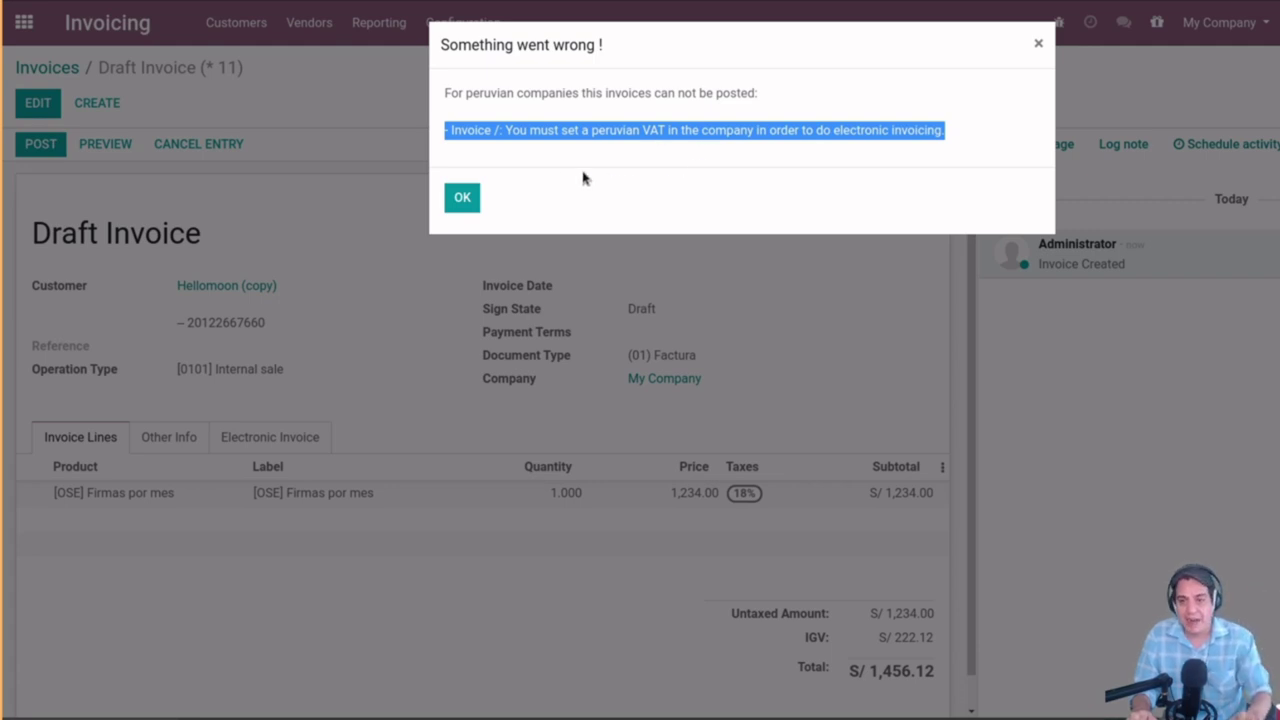
click(475, 198)
- Put the copied VAT number back into the My Company record and save it
click(23, 22)
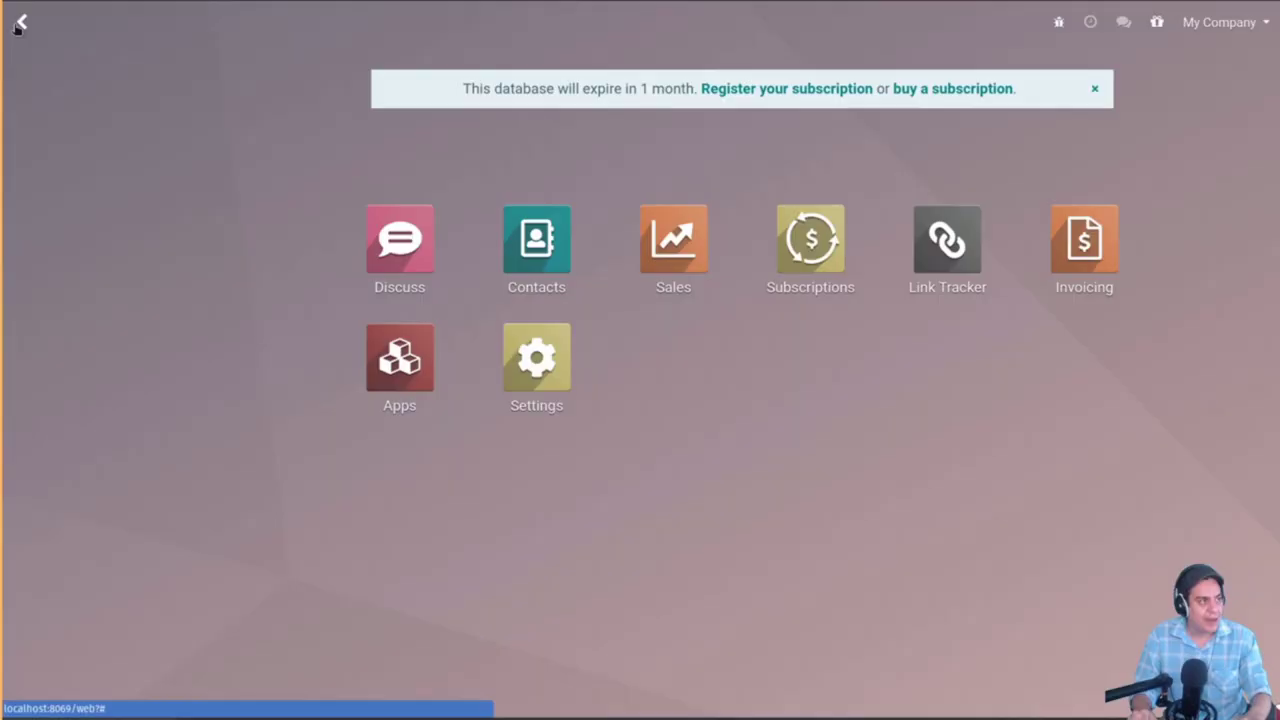
click(560, 356)
click(362, 24)
click(350, 112)
click(140, 250)
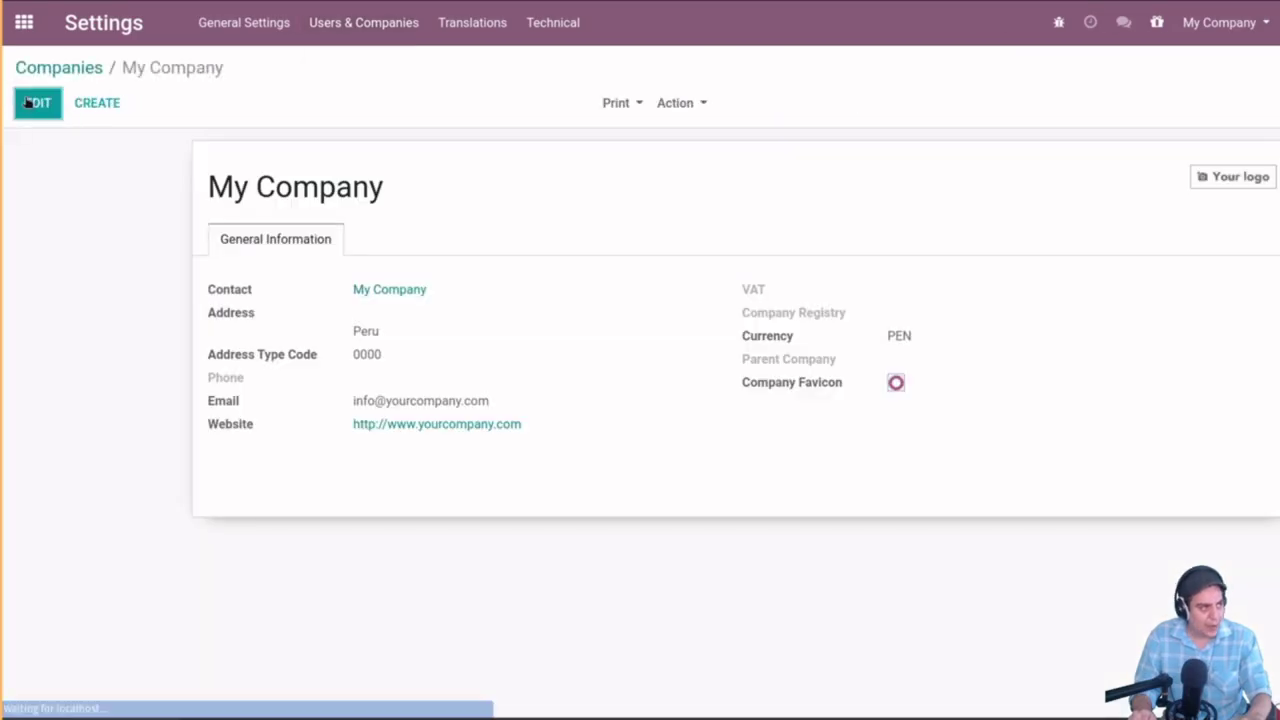
click(37, 100)
click(903, 314)
key(ctrl+v)
click(45, 104)
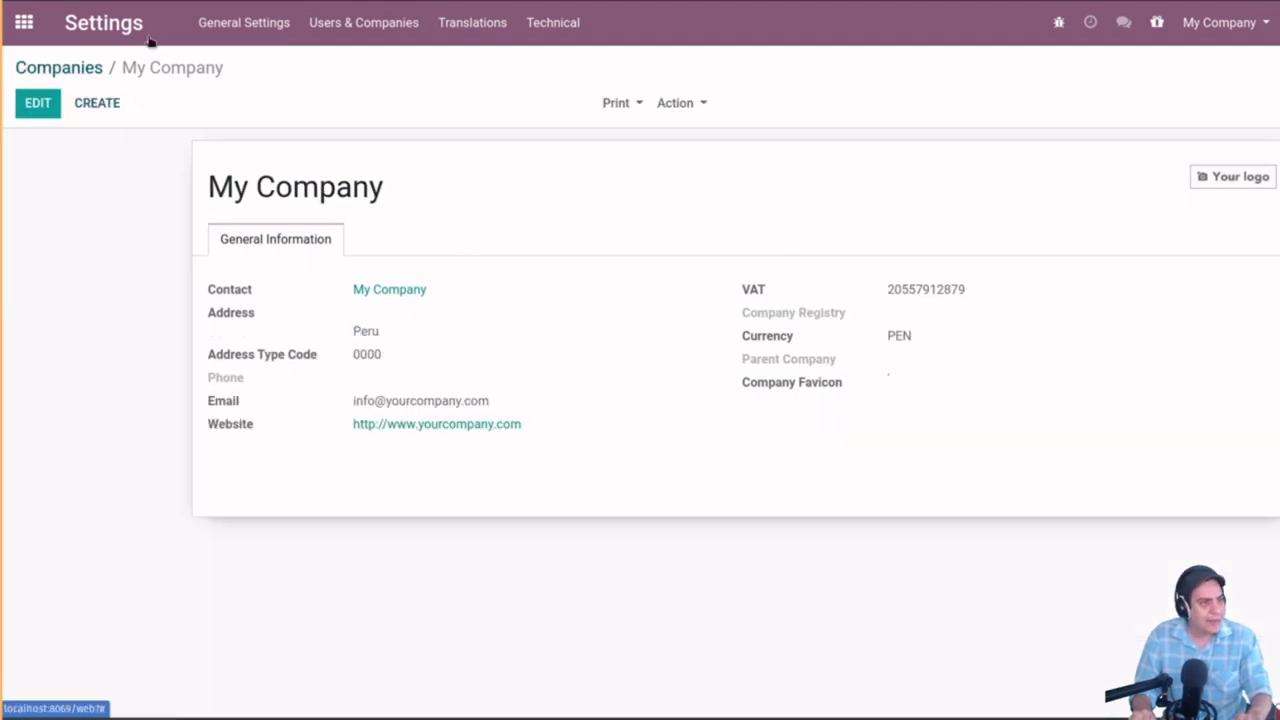
- Duplicate the latest remotely signed Hellomoon (copy) invoice and post the new copy
click(26, 26)
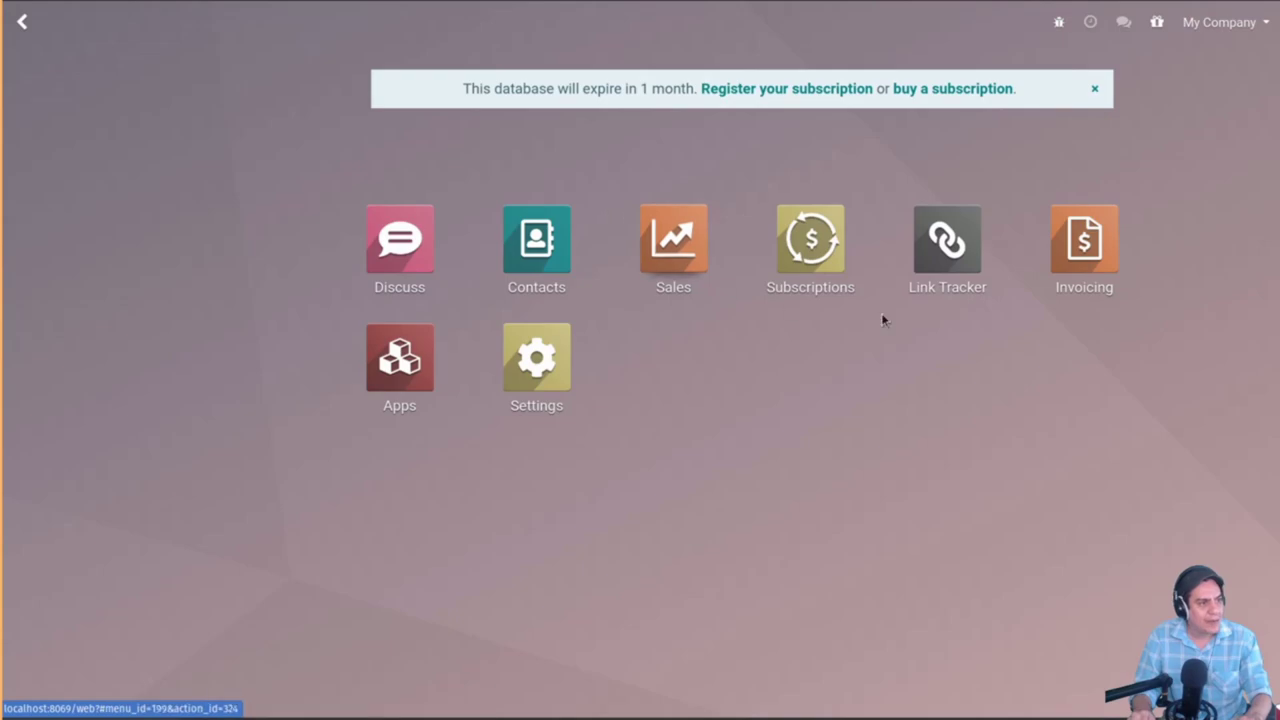
click(1108, 262)
click(388, 398)
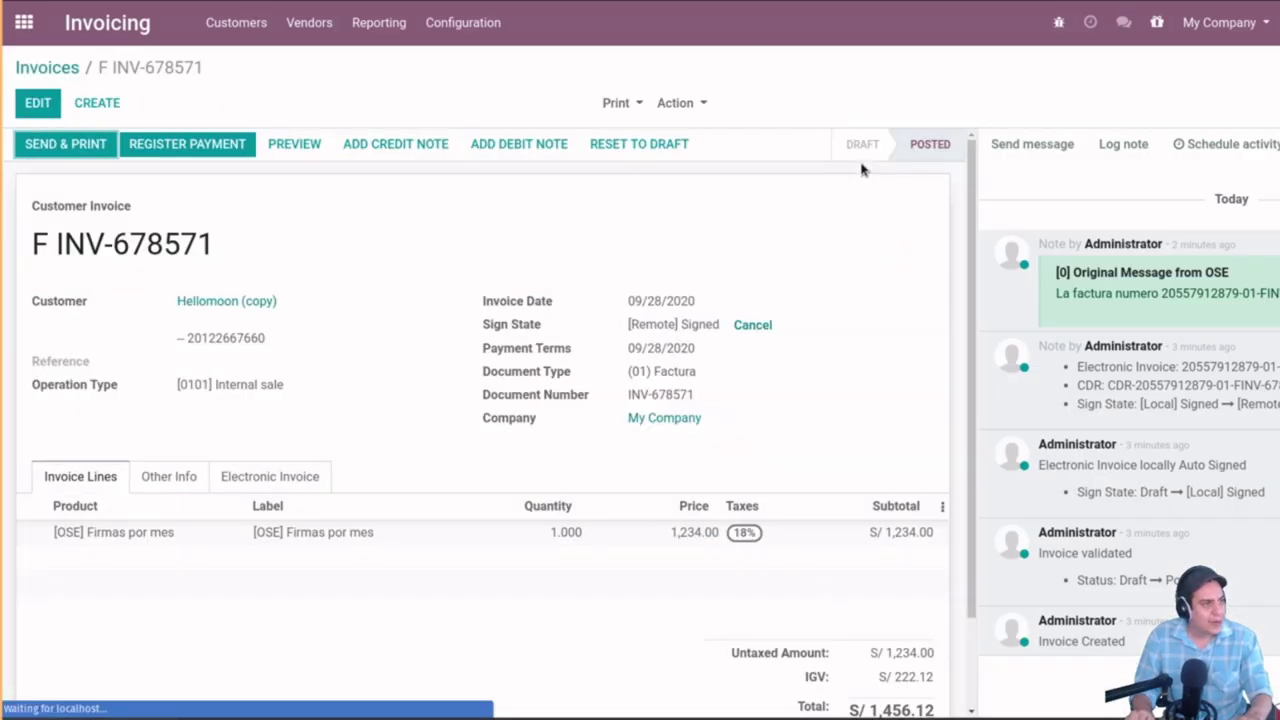
click(677, 103)
click(298, 213)
click(28, 152)
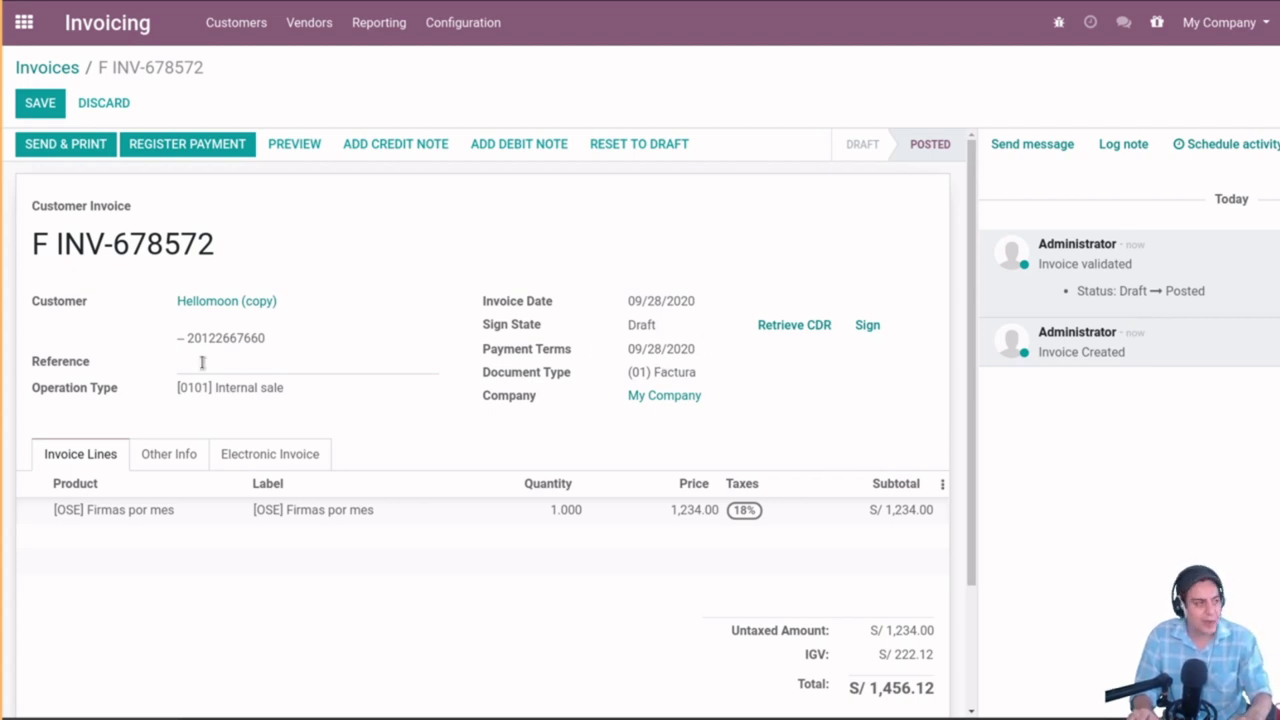
- Open the invoice's customer for editing and examine its address, identification number and AFIP responsibility fields
click(200, 301)
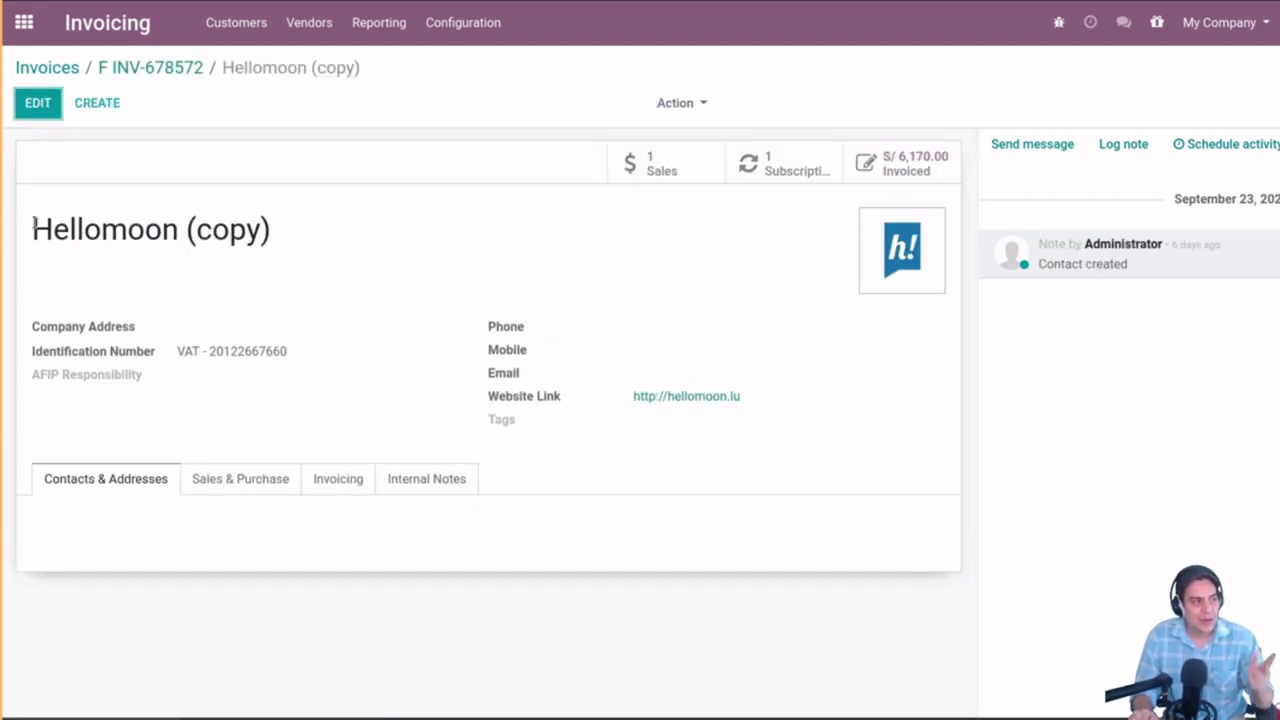
click(38, 104)
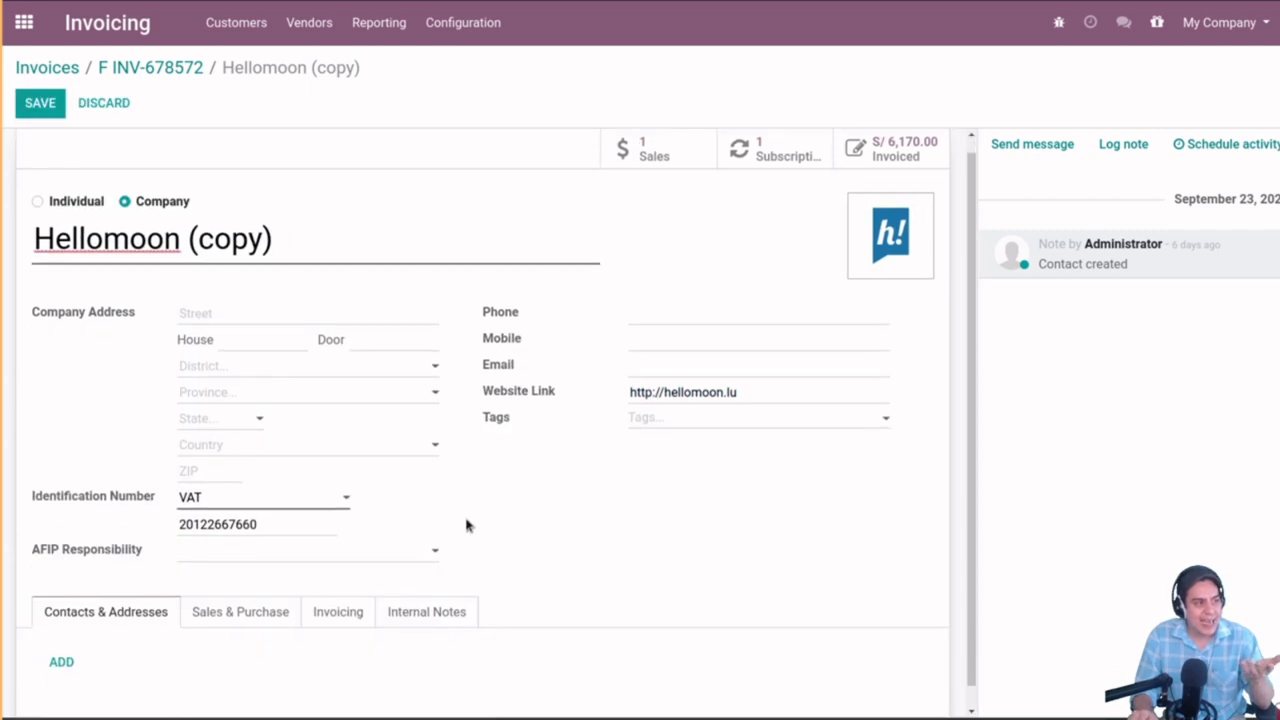
scroll(466, 526, down, 1)
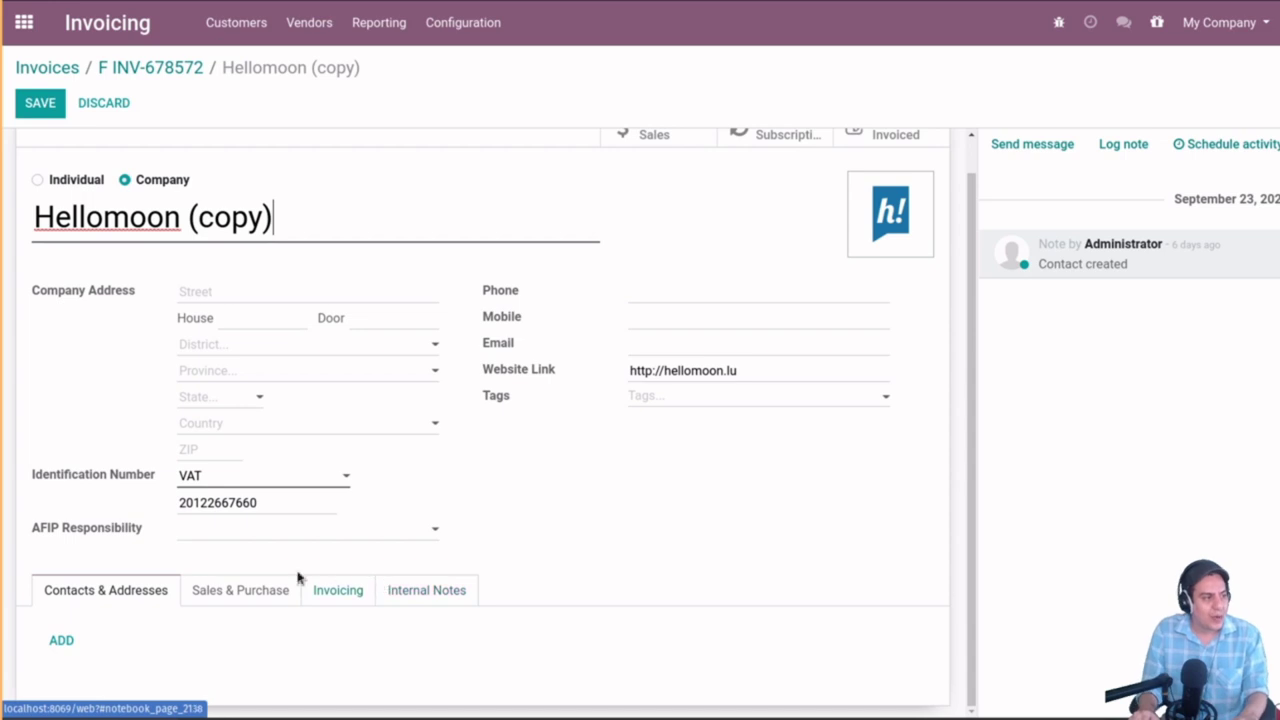
mouse_move(115, 535)
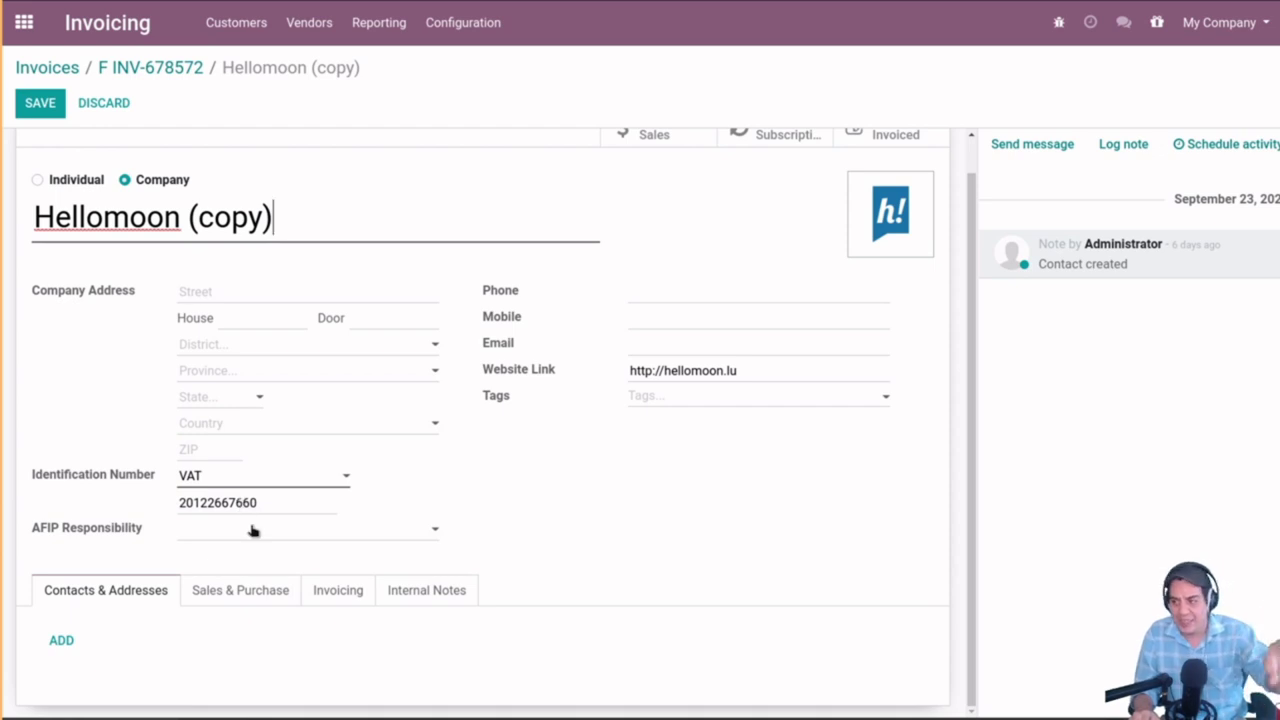
click(95, 597)
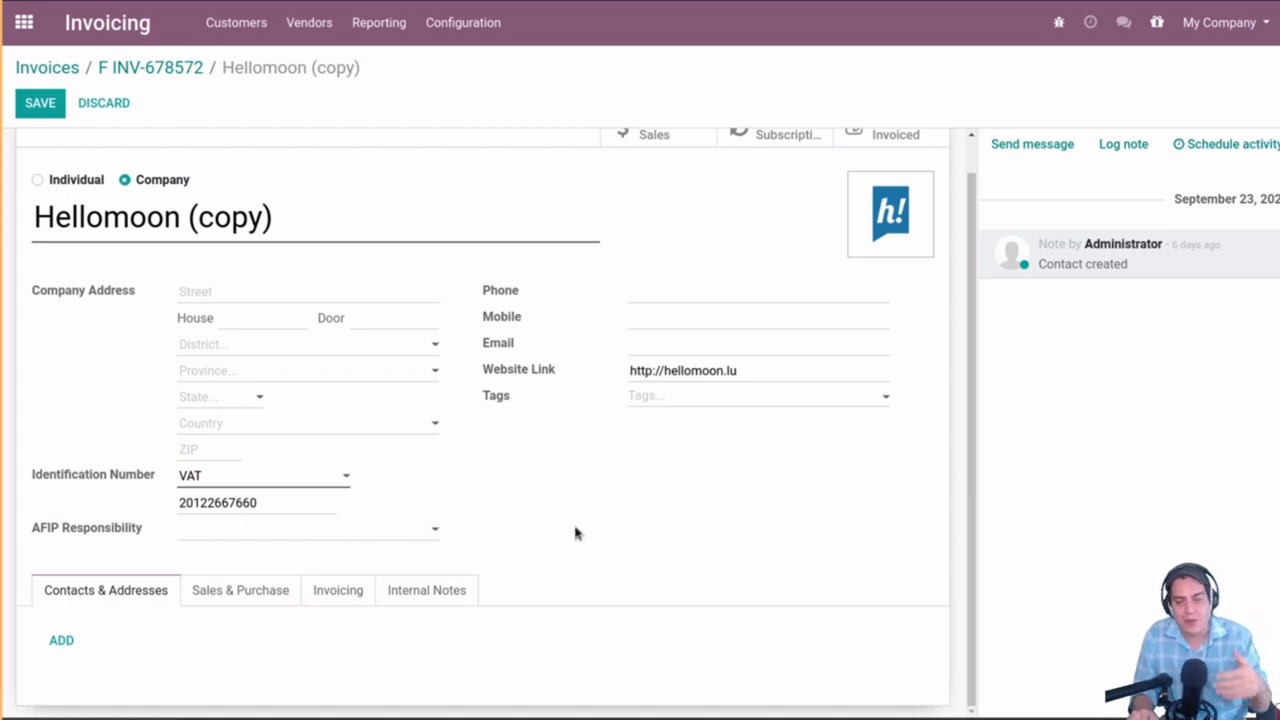
- Start a new company record in Settings with the name AMERICAN COMPANY
click(24, 22)
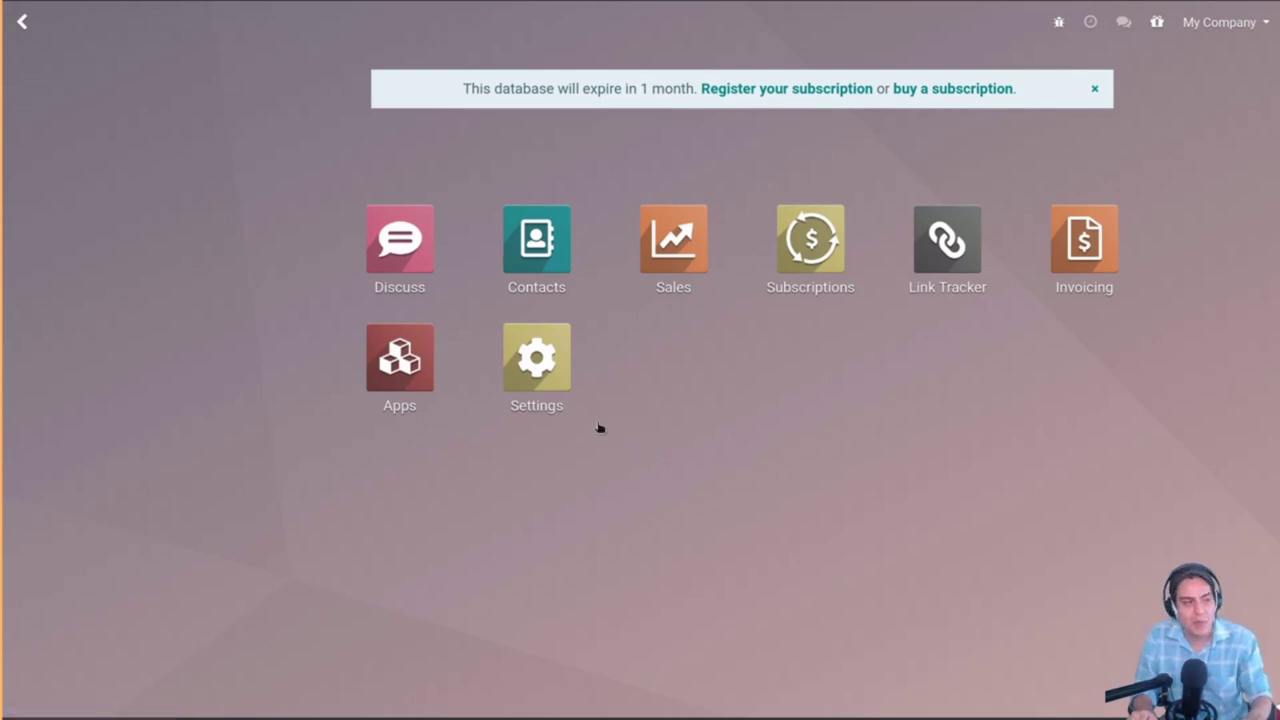
click(560, 395)
click(355, 23)
click(352, 112)
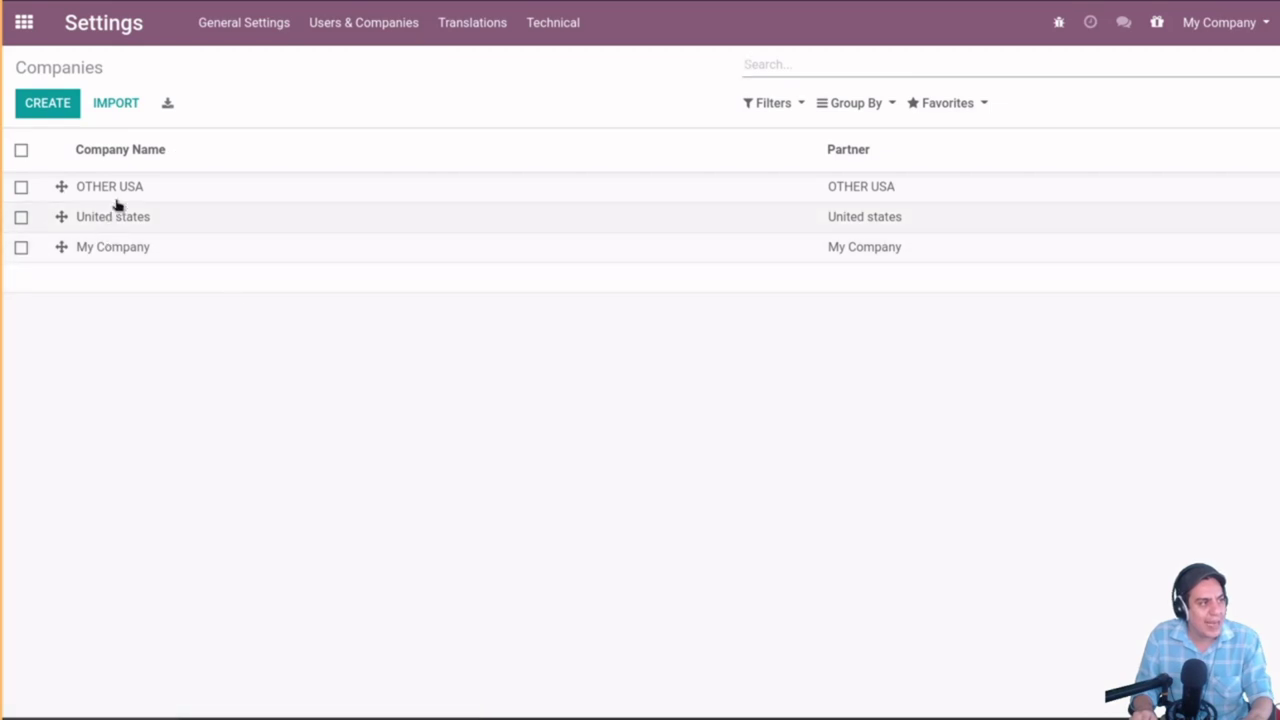
click(45, 107)
text(A)
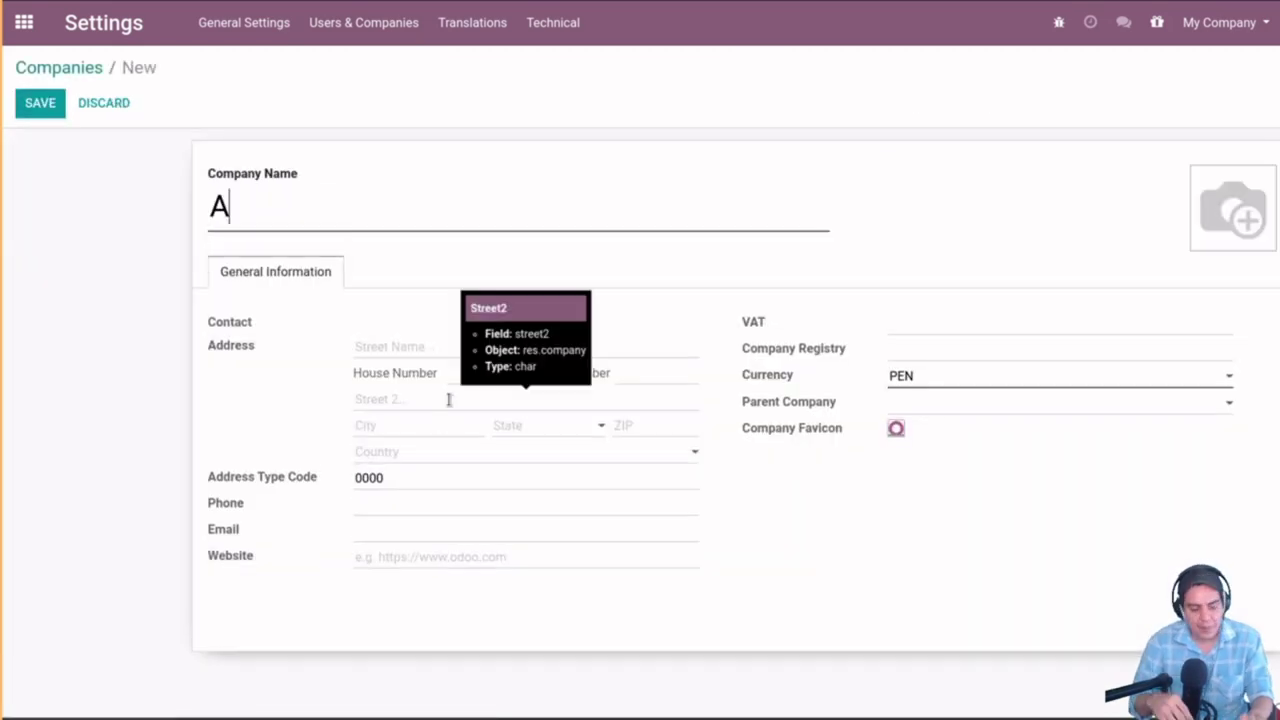
text(MER)
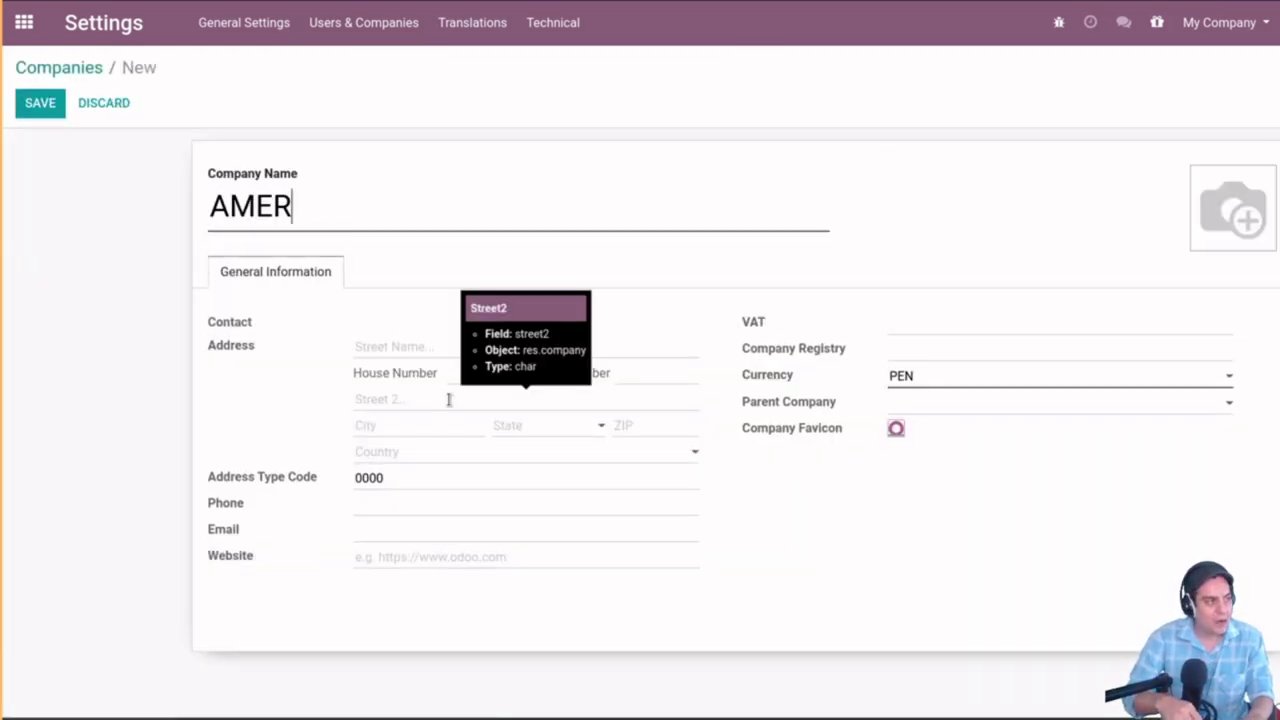
text(ICAN COMPANY)
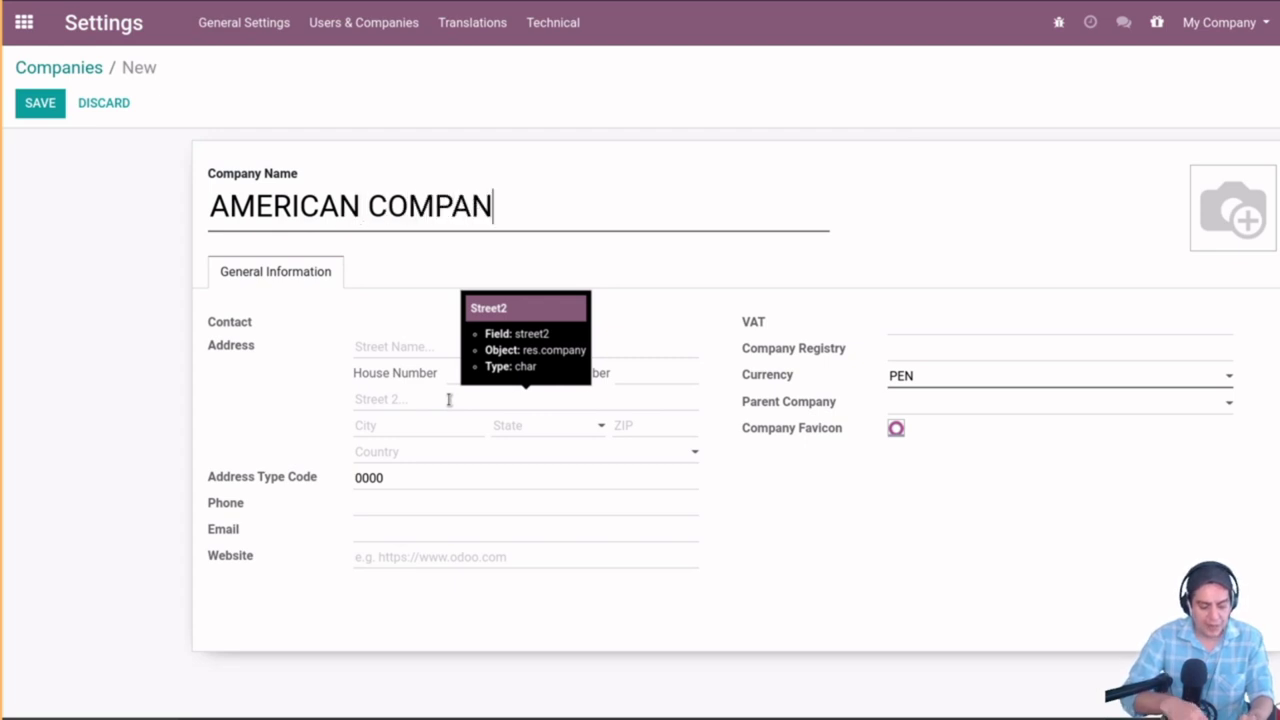
- Set the new company's country to United States and save the record
click(373, 453)
text(UNI)
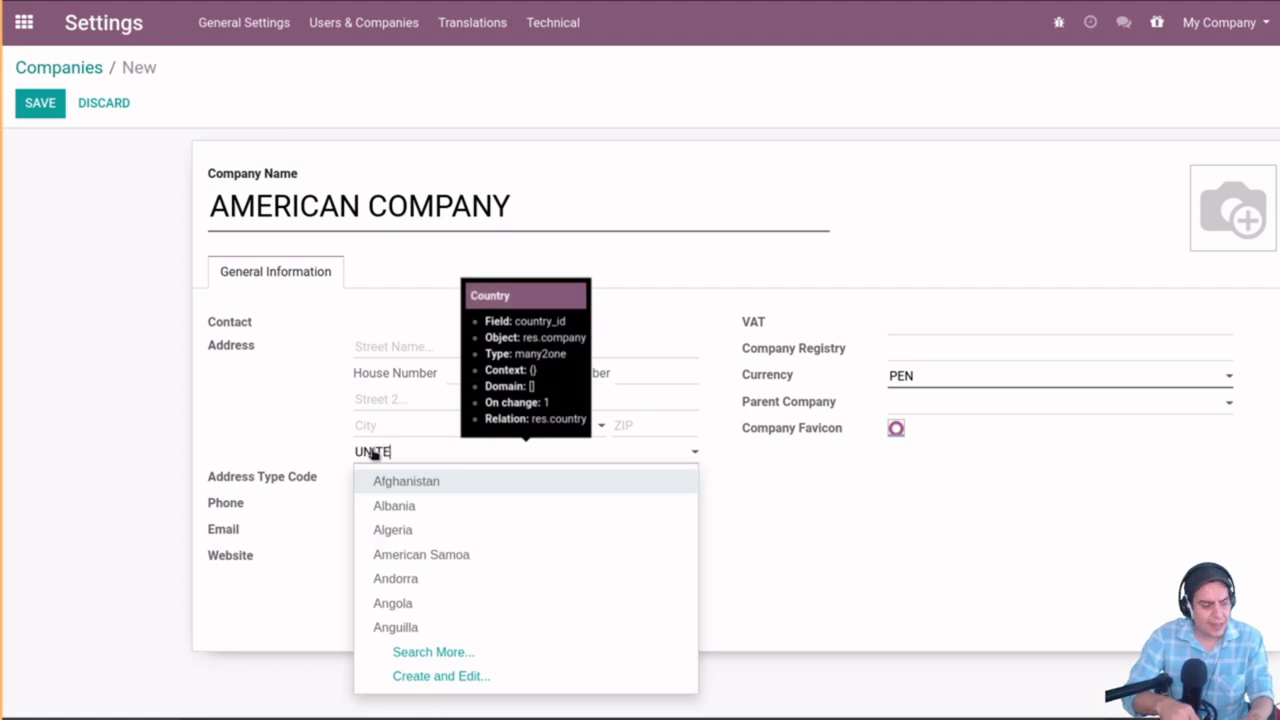
text(TE)
key(Down)
key(Down)
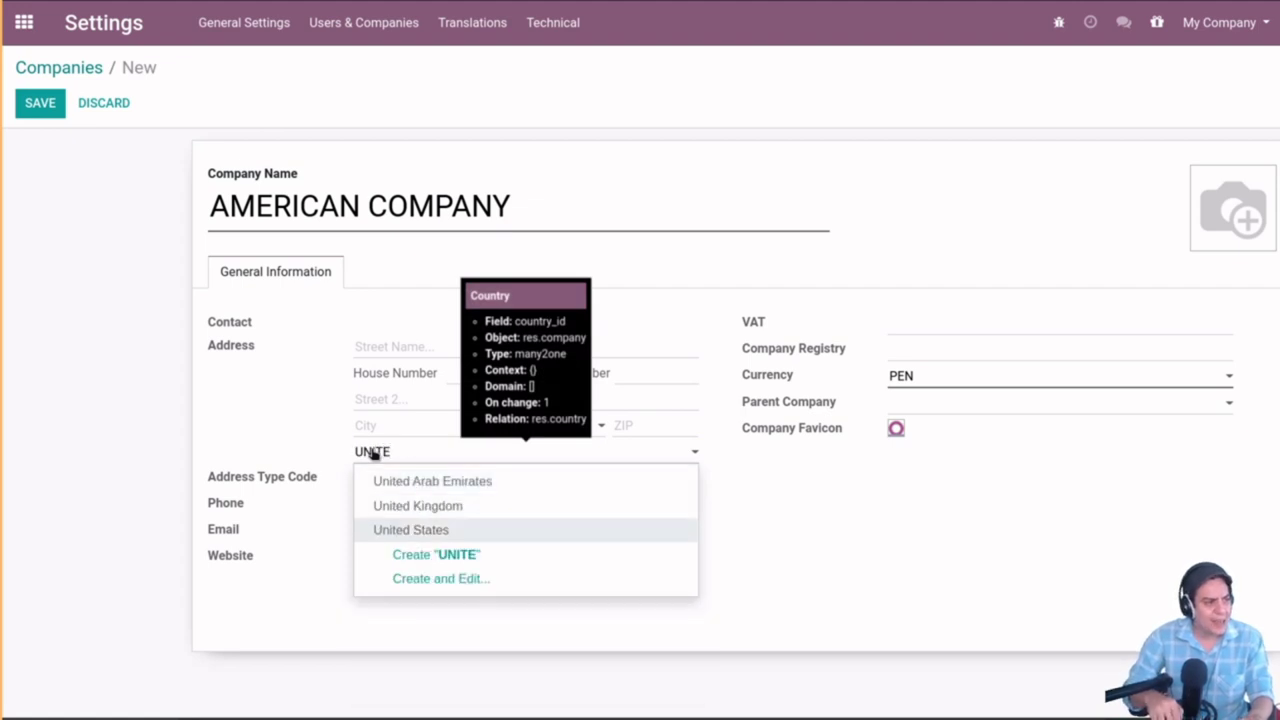
key(Return)
click(26, 114)
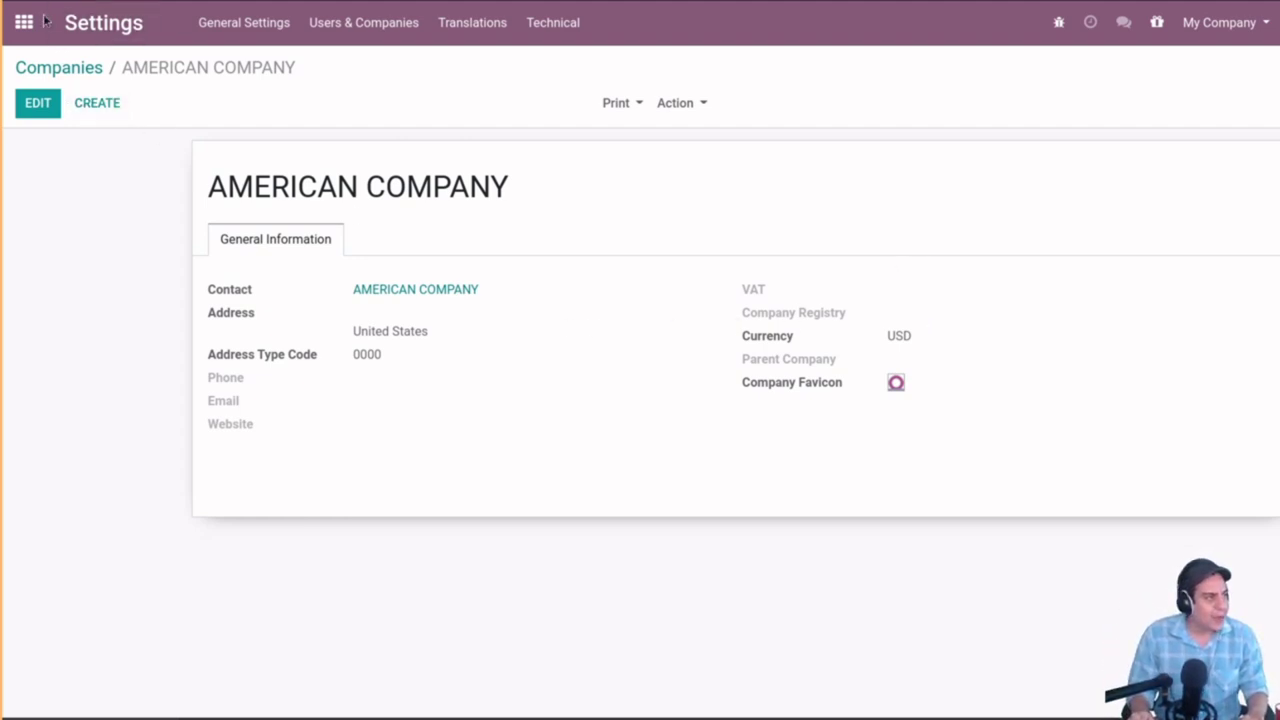
- Reload the interface and switch the active company to AMERICAN COMPANY
click(1220, 22)
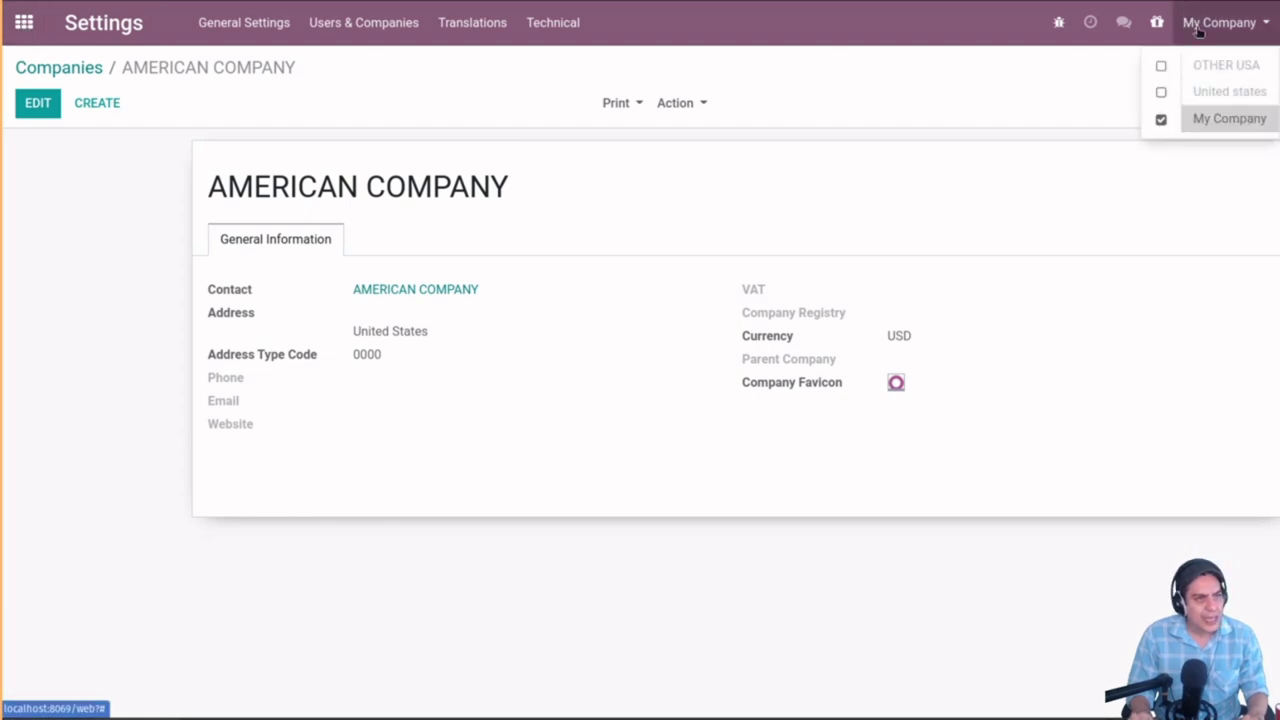
click(931, 127)
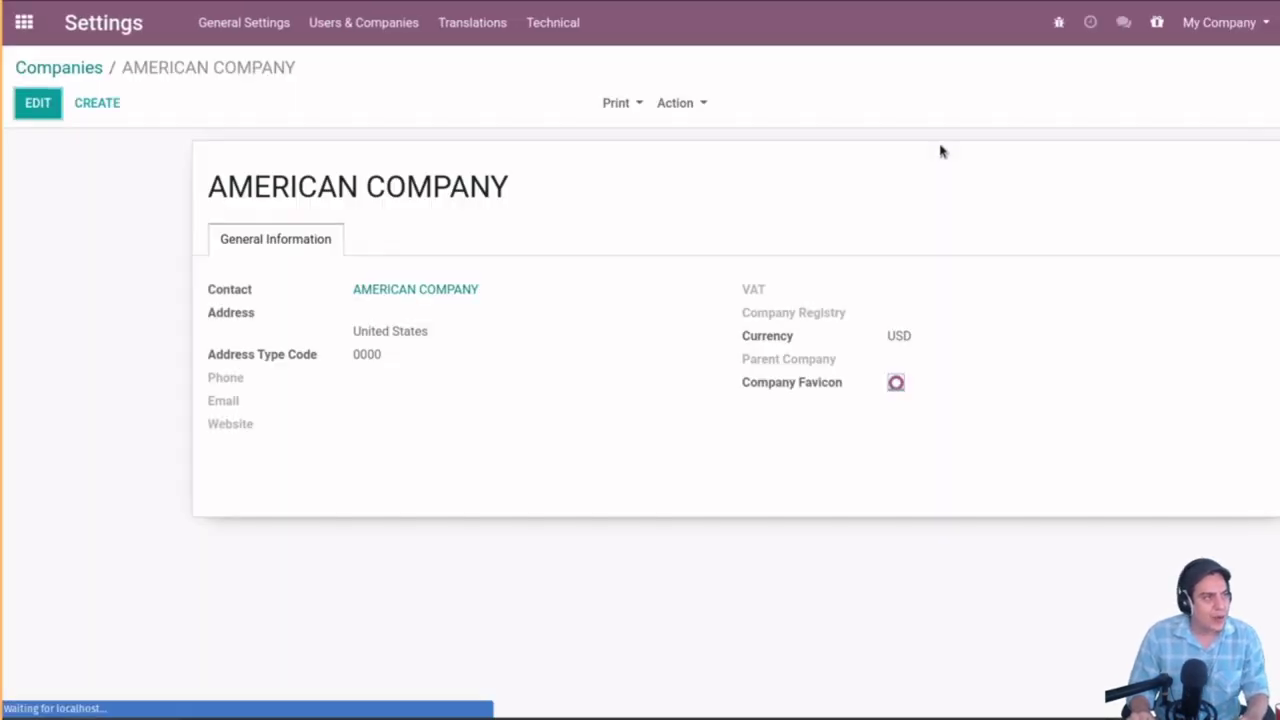
click(1215, 22)
click(1208, 63)
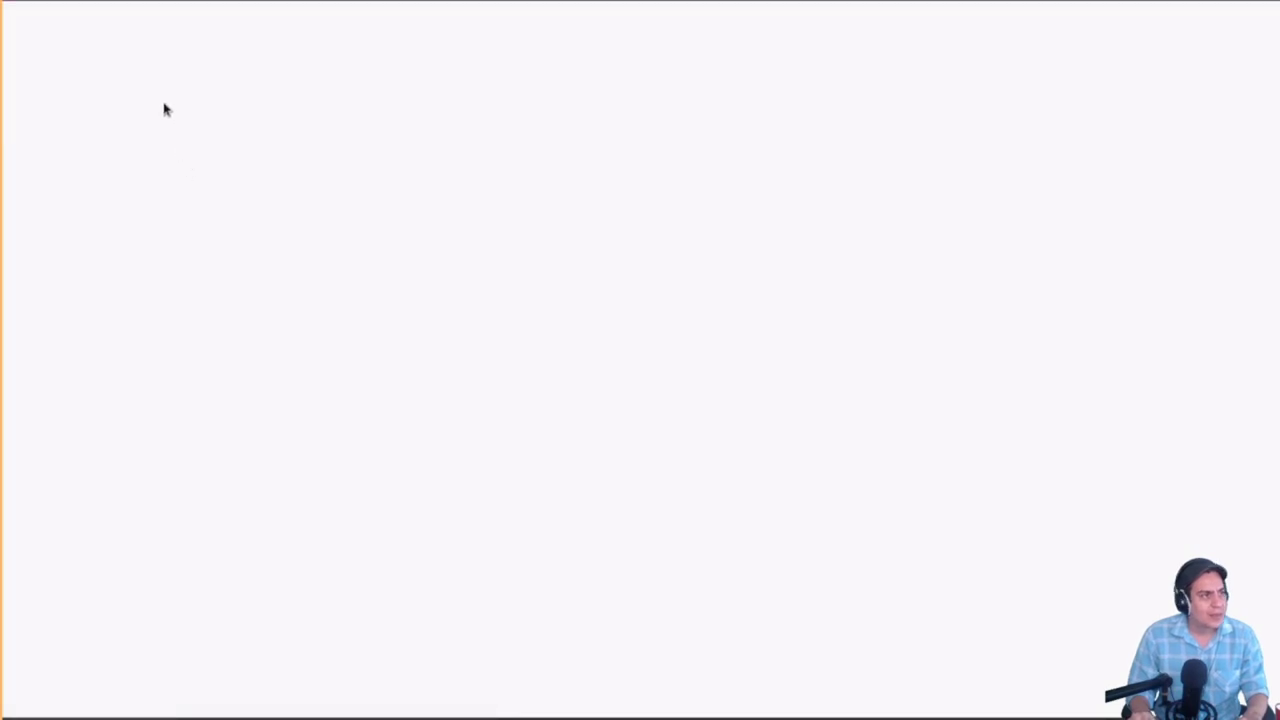
- Set the fiscal localization package in the Invoicing settings to Configurable Account Chart Template and save
click(20, 22)
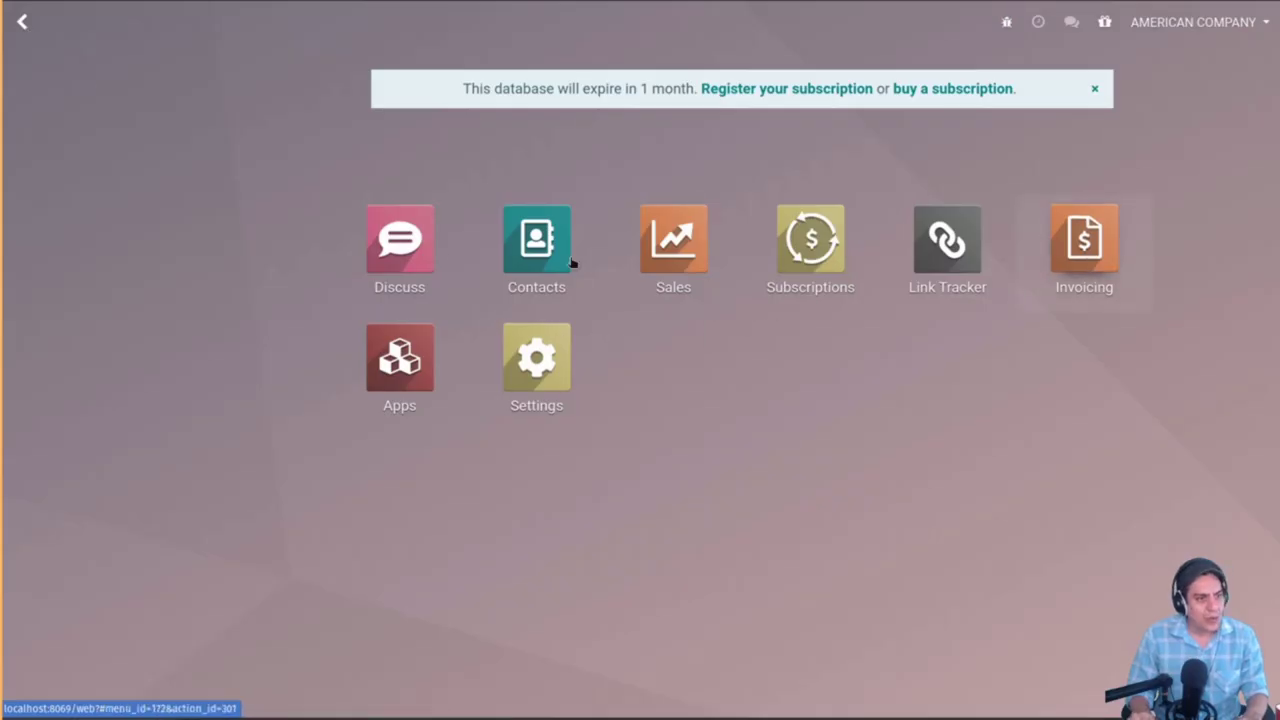
click(1084, 240)
click(463, 22)
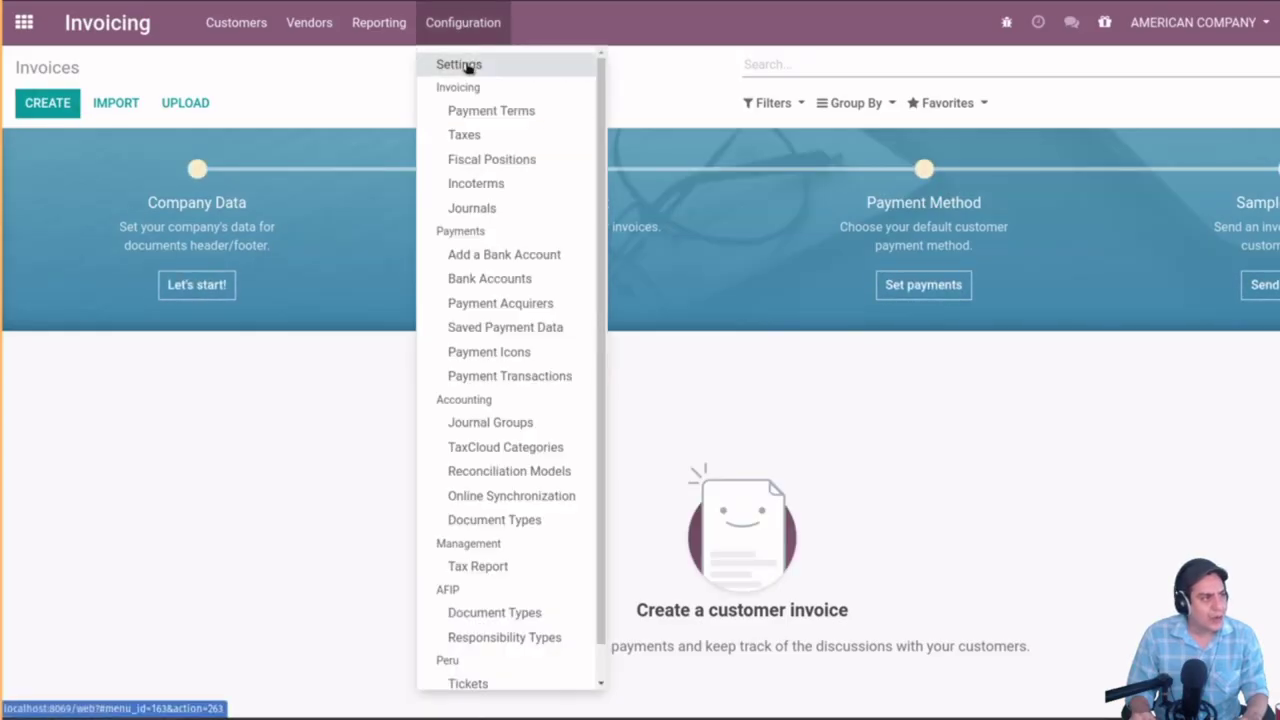
click(460, 64)
click(393, 271)
click(345, 376)
click(57, 116)
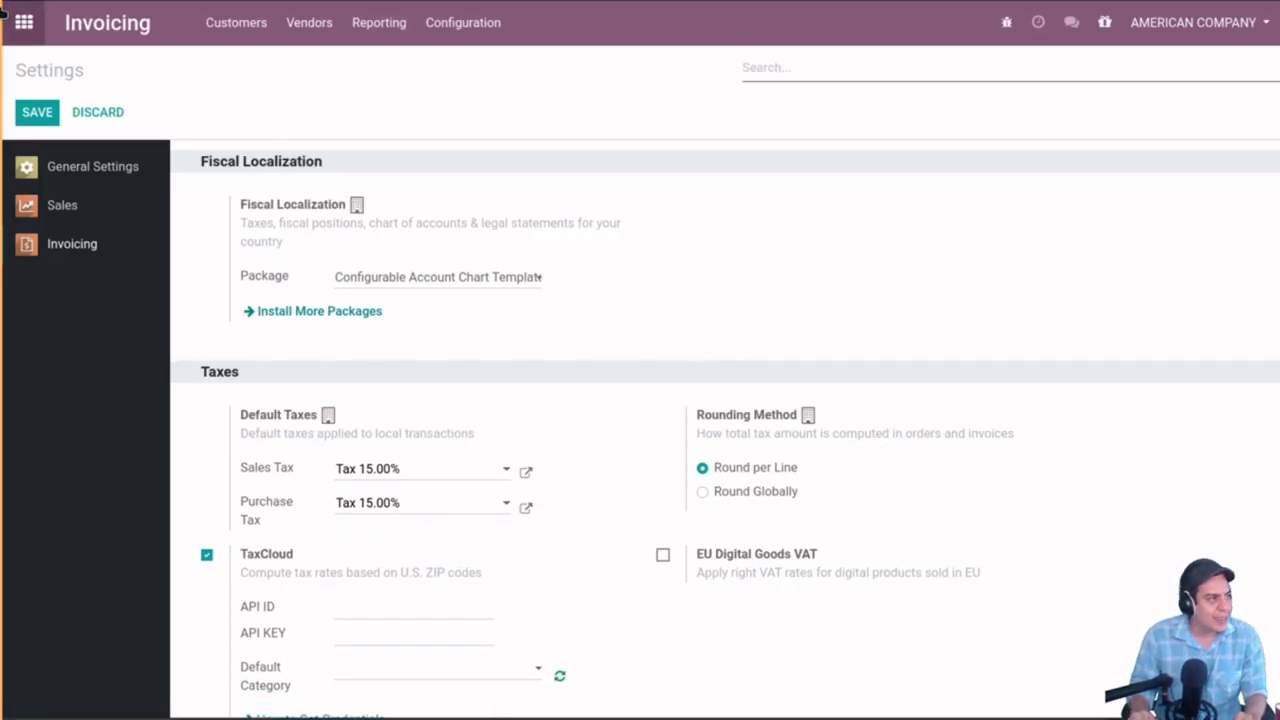
- Create a new customer invoice for The Coca-Cola Company
click(24, 22)
click(1095, 255)
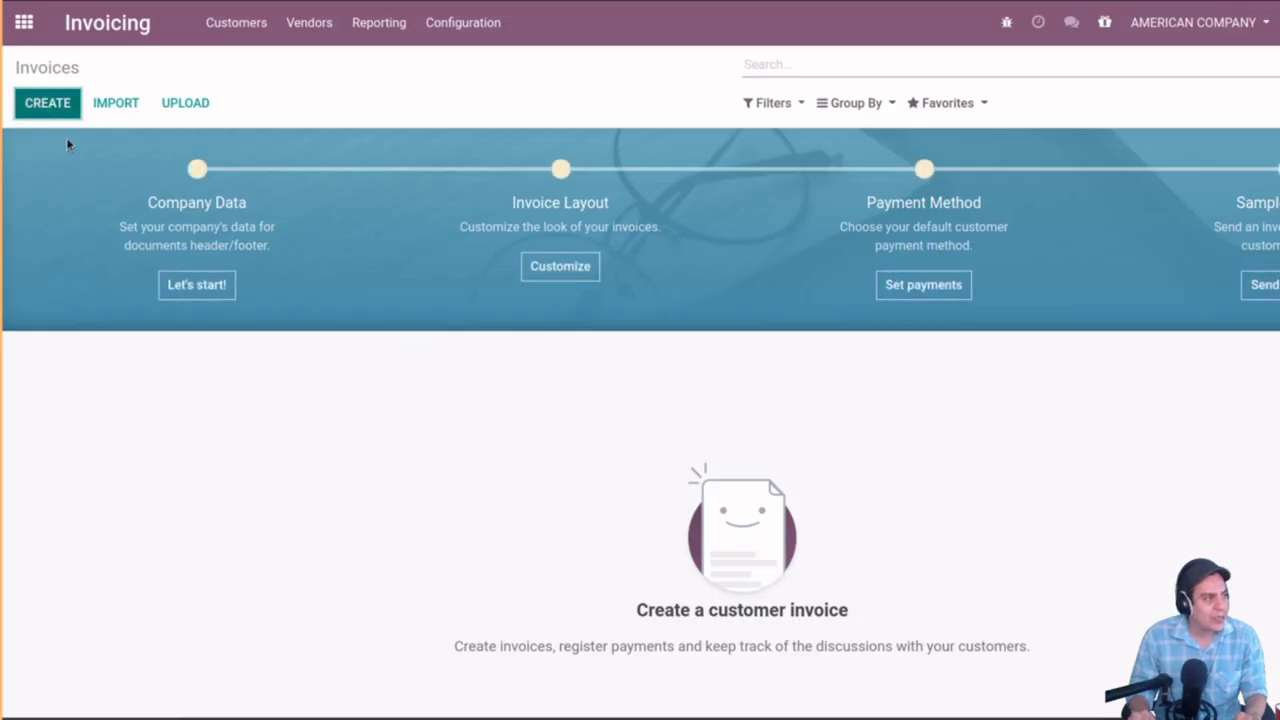
click(54, 116)
click(300, 343)
click(300, 411)
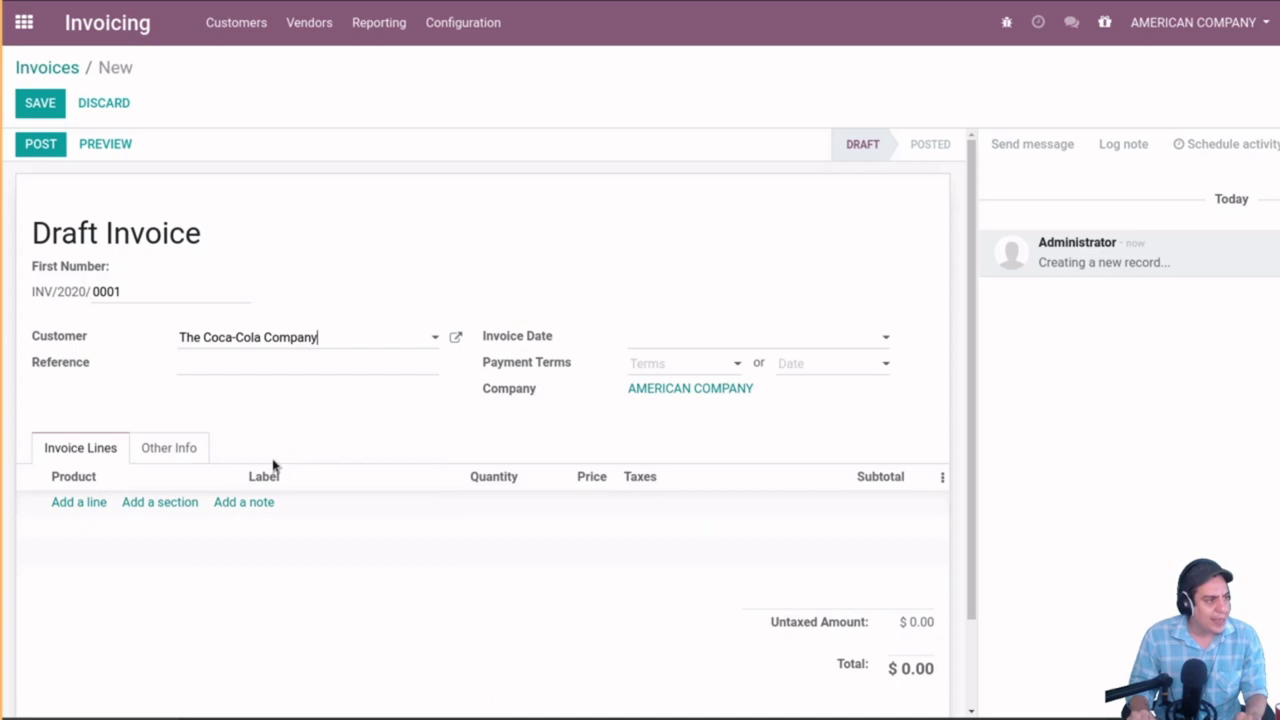
- Add an invoice line for the product Firmas Extras with a price of 100
click(97, 507)
click(97, 503)
click(110, 555)
click(571, 500)
text(100)
click(1, 143)
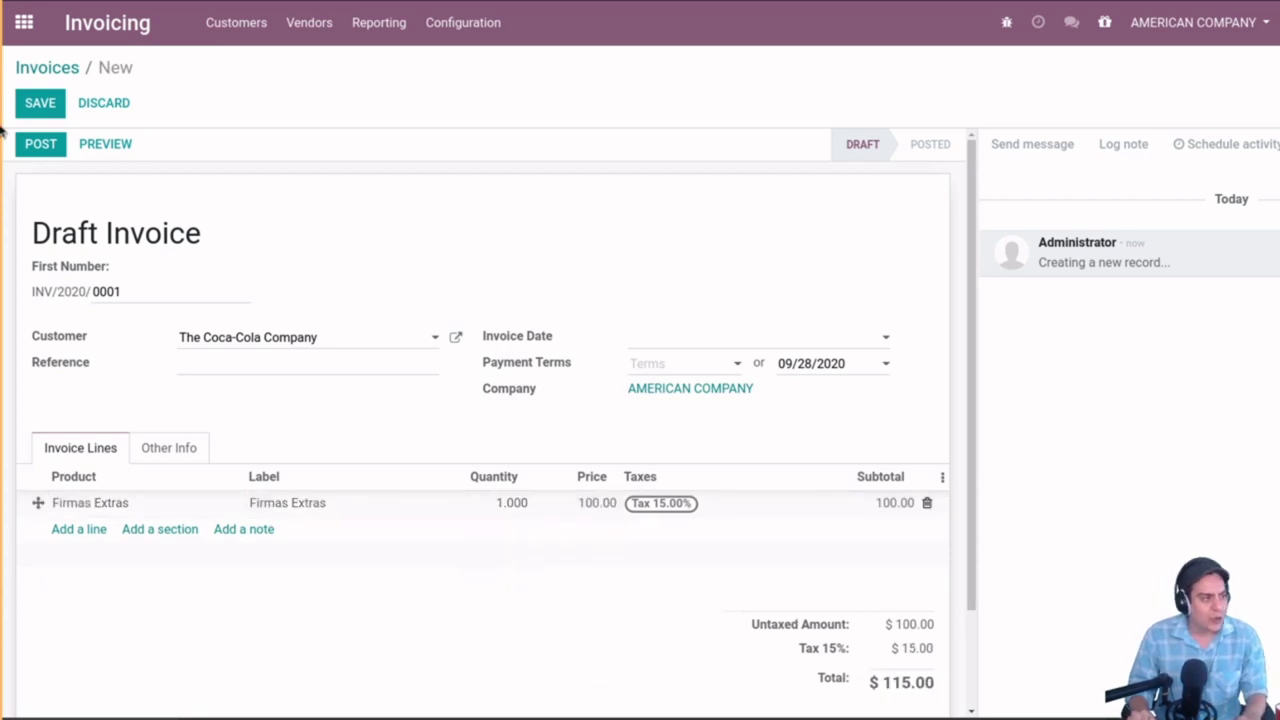
- Post the draft customer invoice for The Coca-Cola Company
click(50, 146)
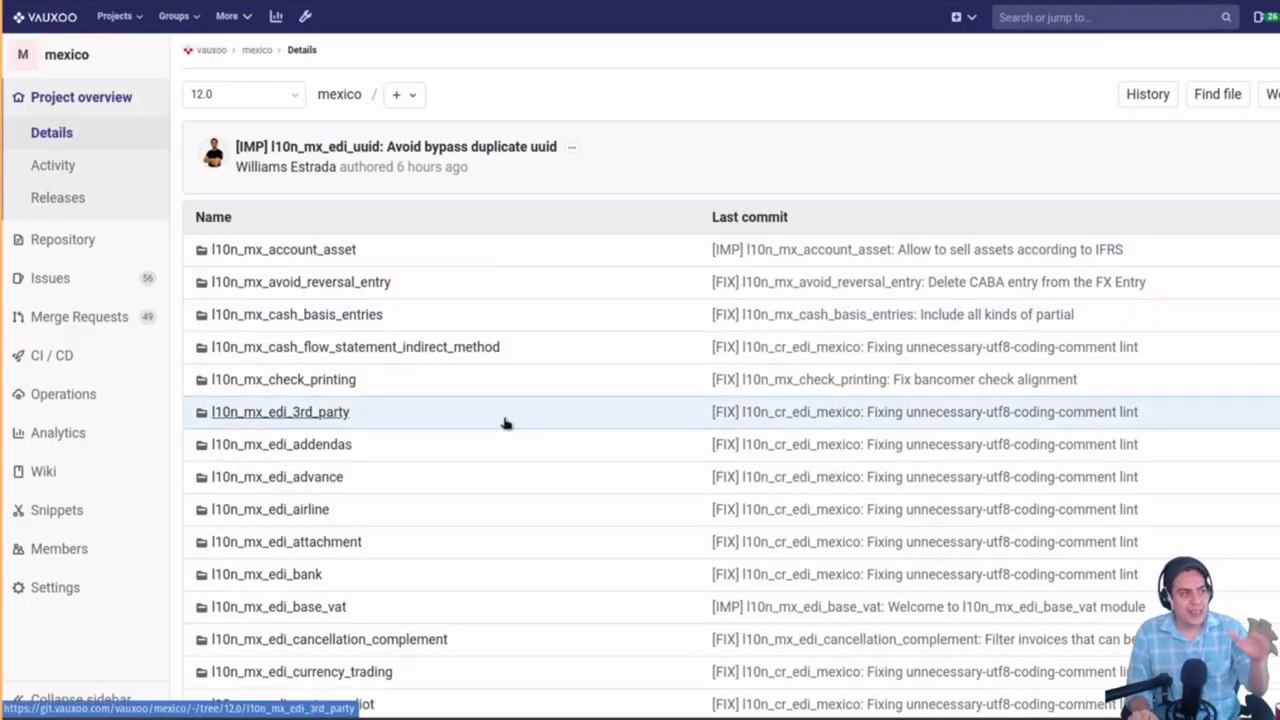
- Find the l10n_mx_edi_factoring module in the Vauxoo mexico repository on GitLab and open its folder
scroll(413, 420, down, 3)
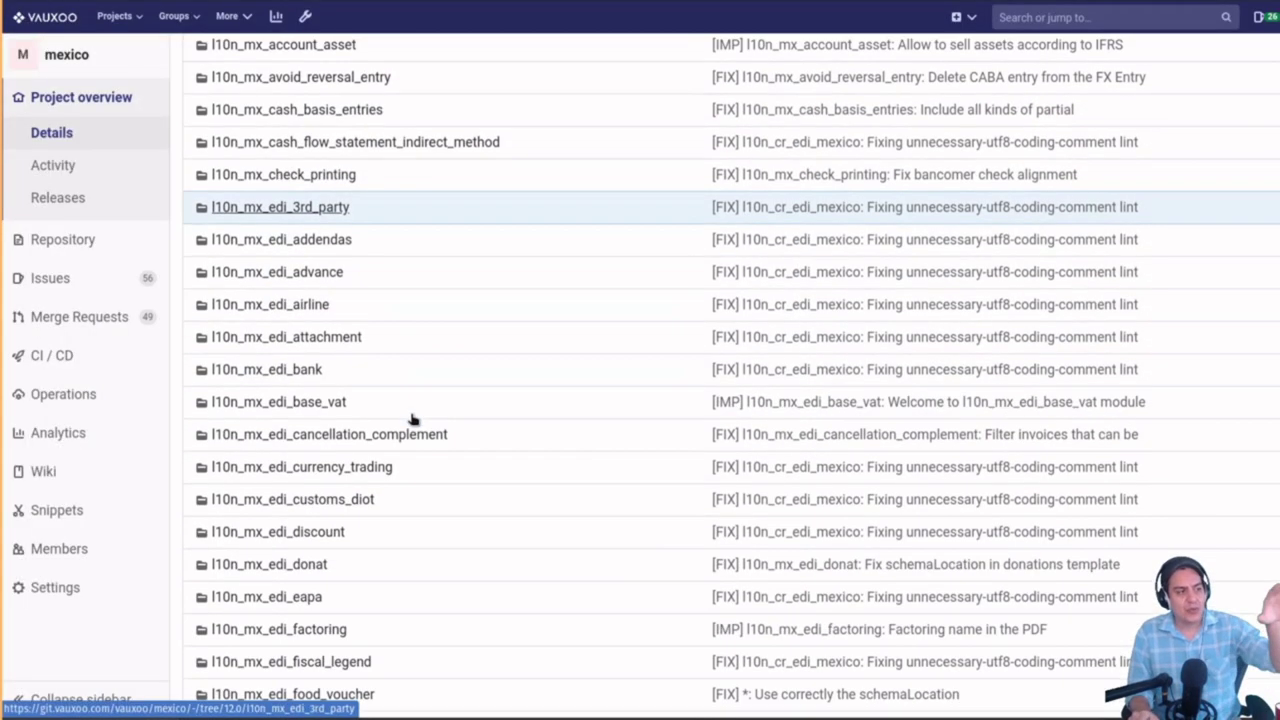
scroll(413, 420, down, 3)
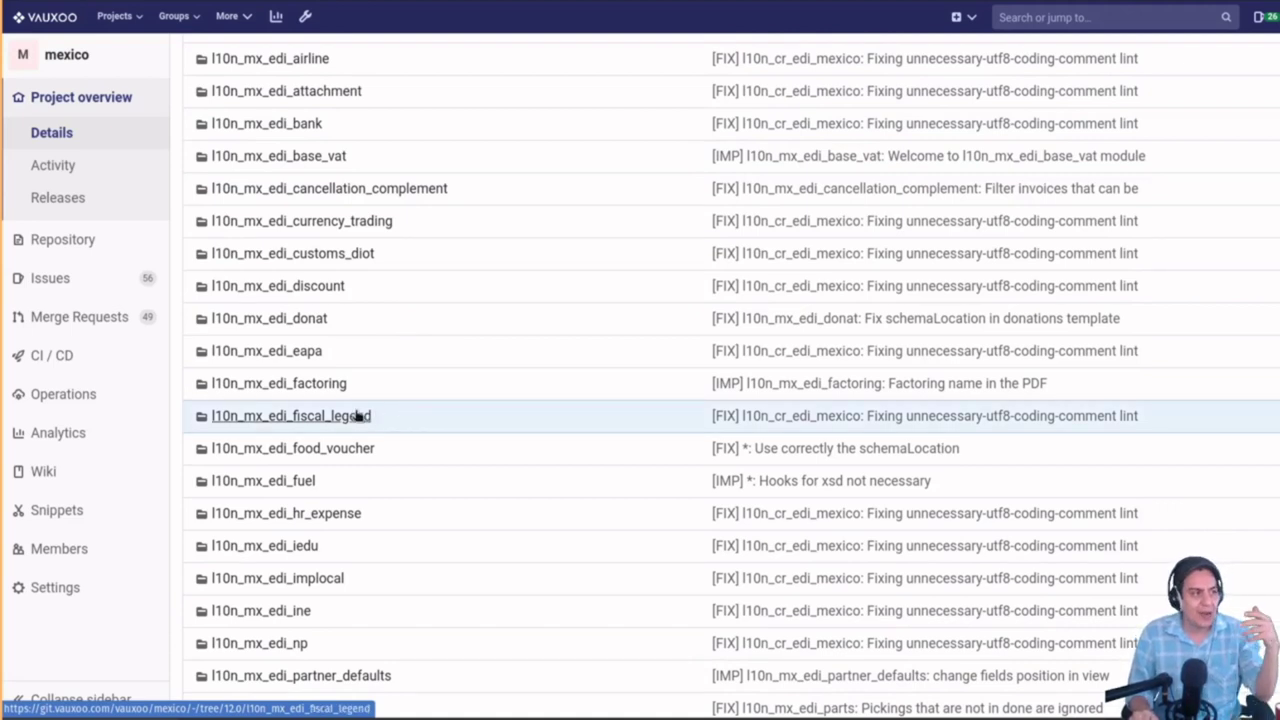
click(272, 388)
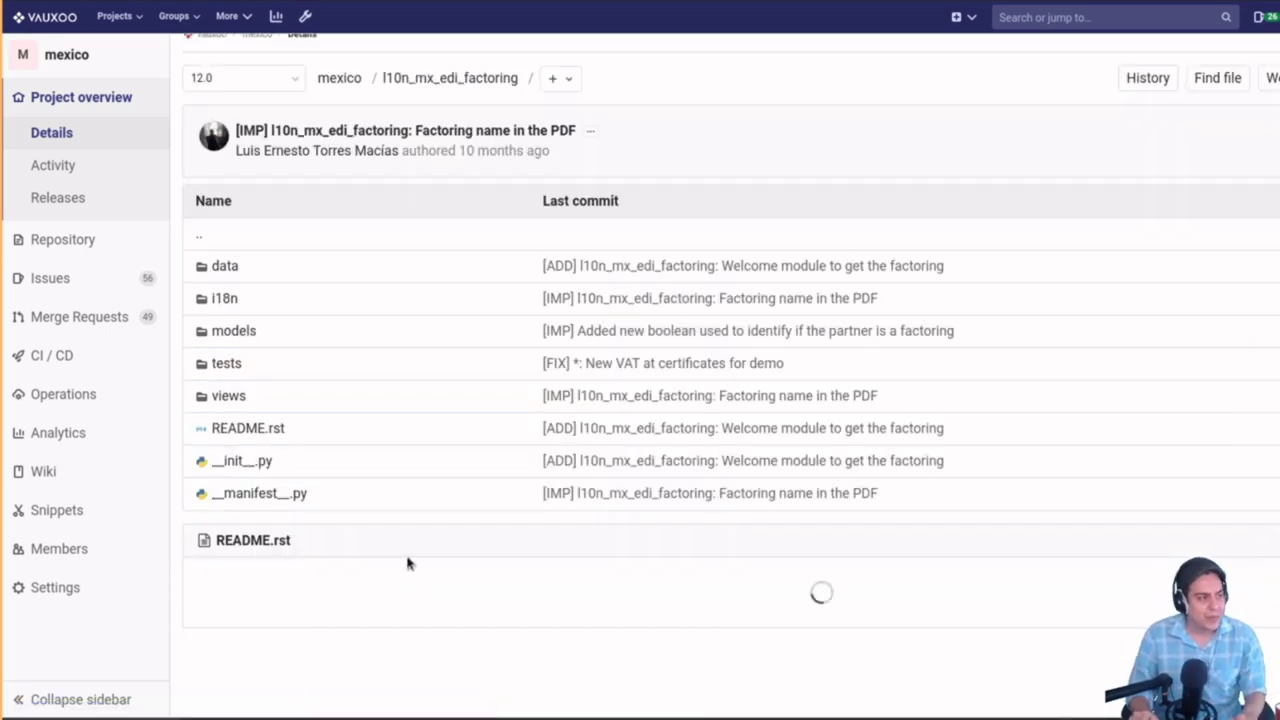
- Review the EDI Financial Factoring README, including the SAT factoring summary and the usage instructions
scroll(409, 557, down, 5)
scroll(568, 433, up, 1)
scroll(568, 433, down, 5)
scroll(566, 437, down, 3)
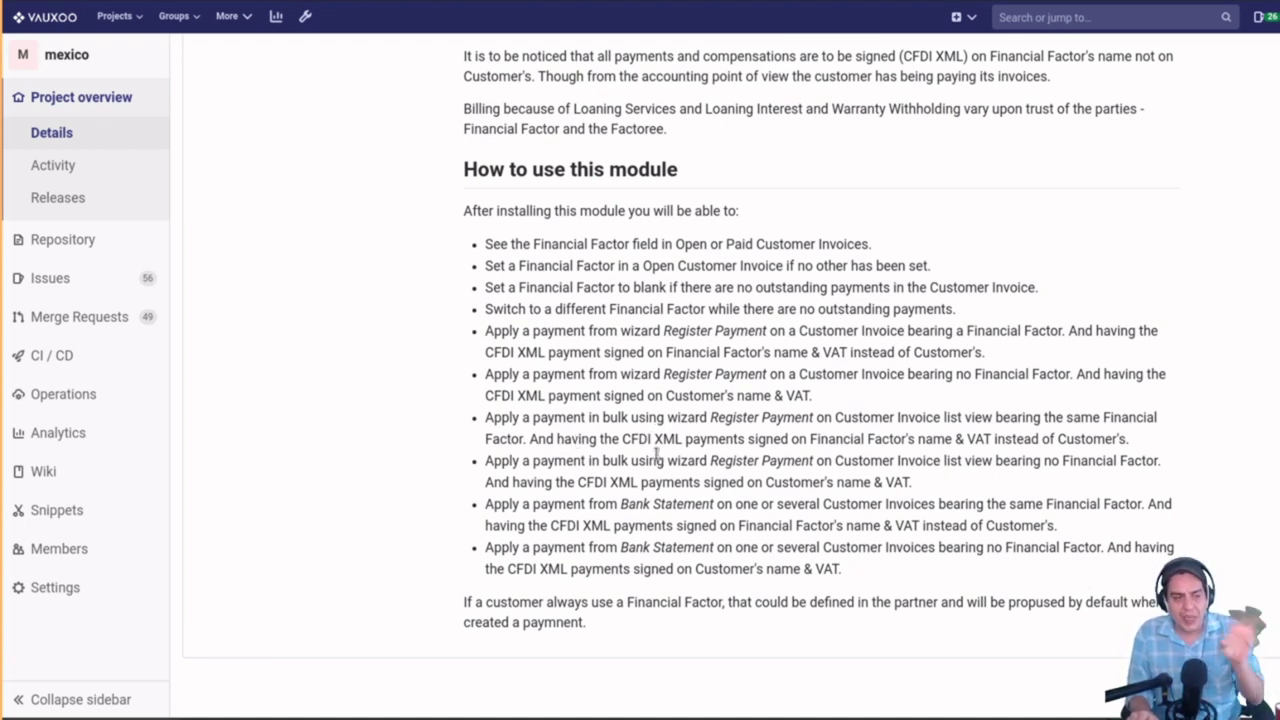
scroll(657, 455, up, 15)
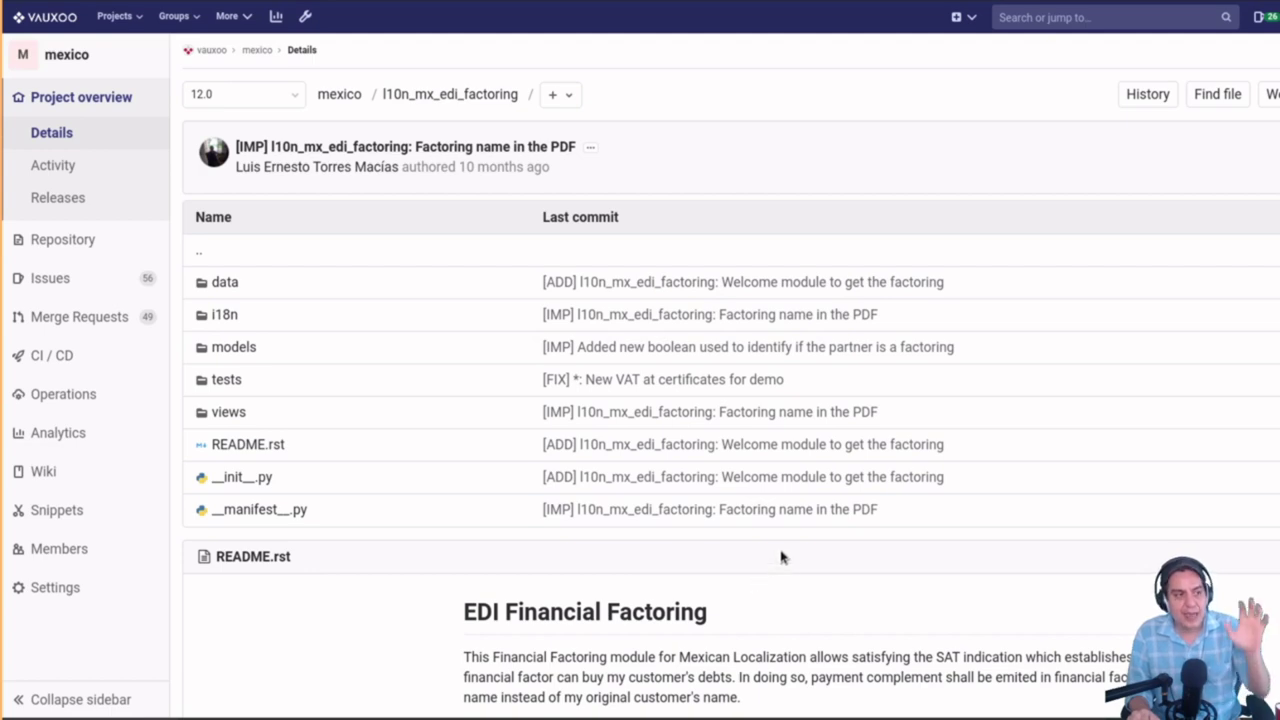
scroll(781, 556, down, 5)
scroll(781, 556, down, 2)
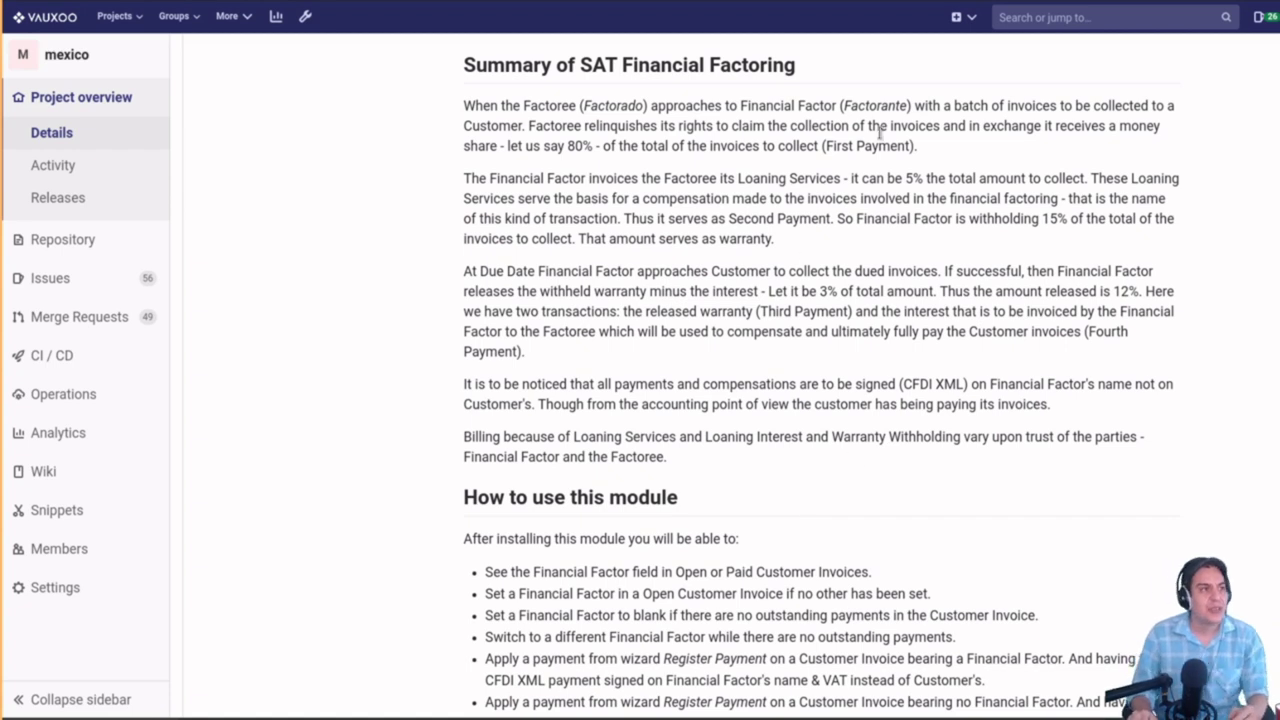
- Switch back to Odoo and change the active company to My Company
key(alt+Tab)
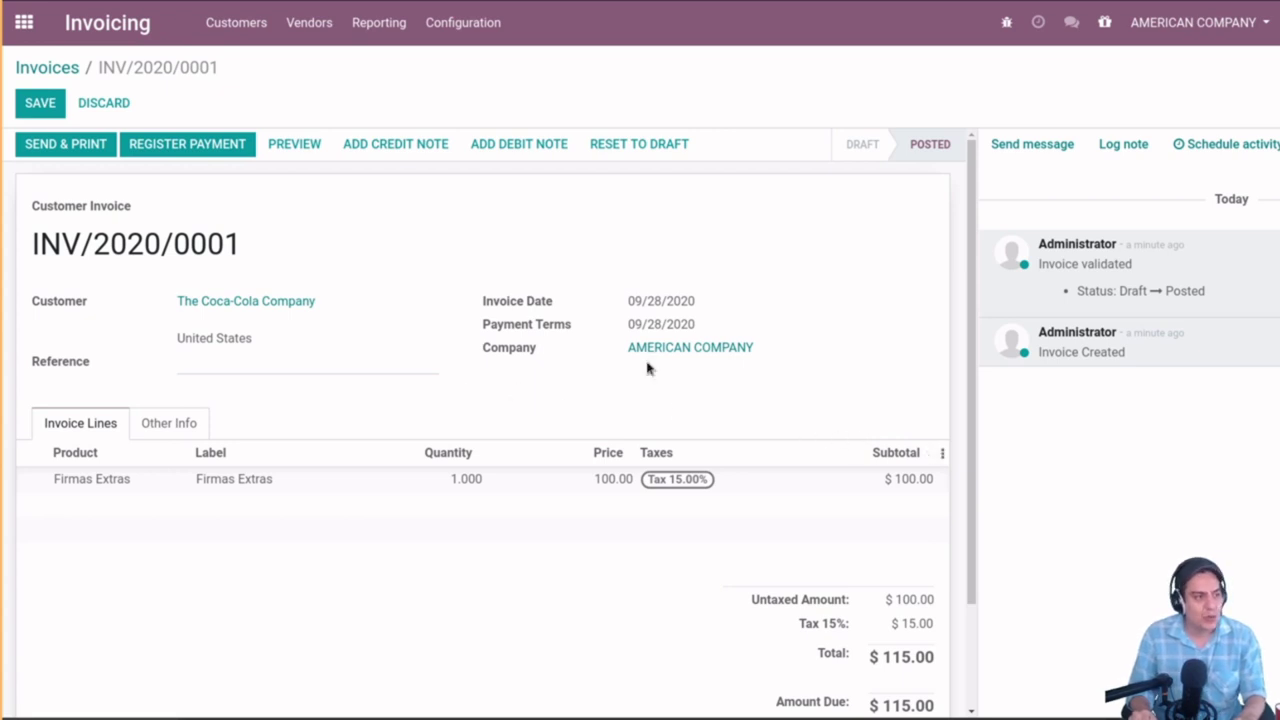
click(1190, 22)
click(1168, 148)
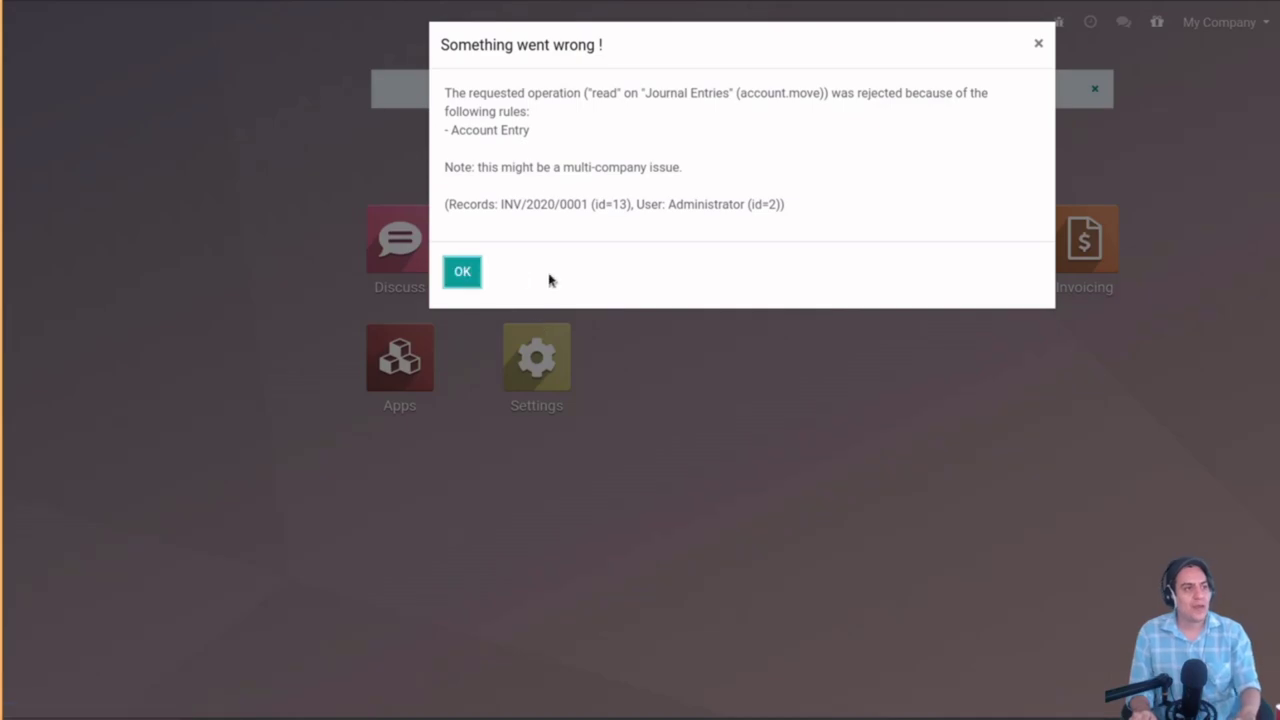
click(452, 276)
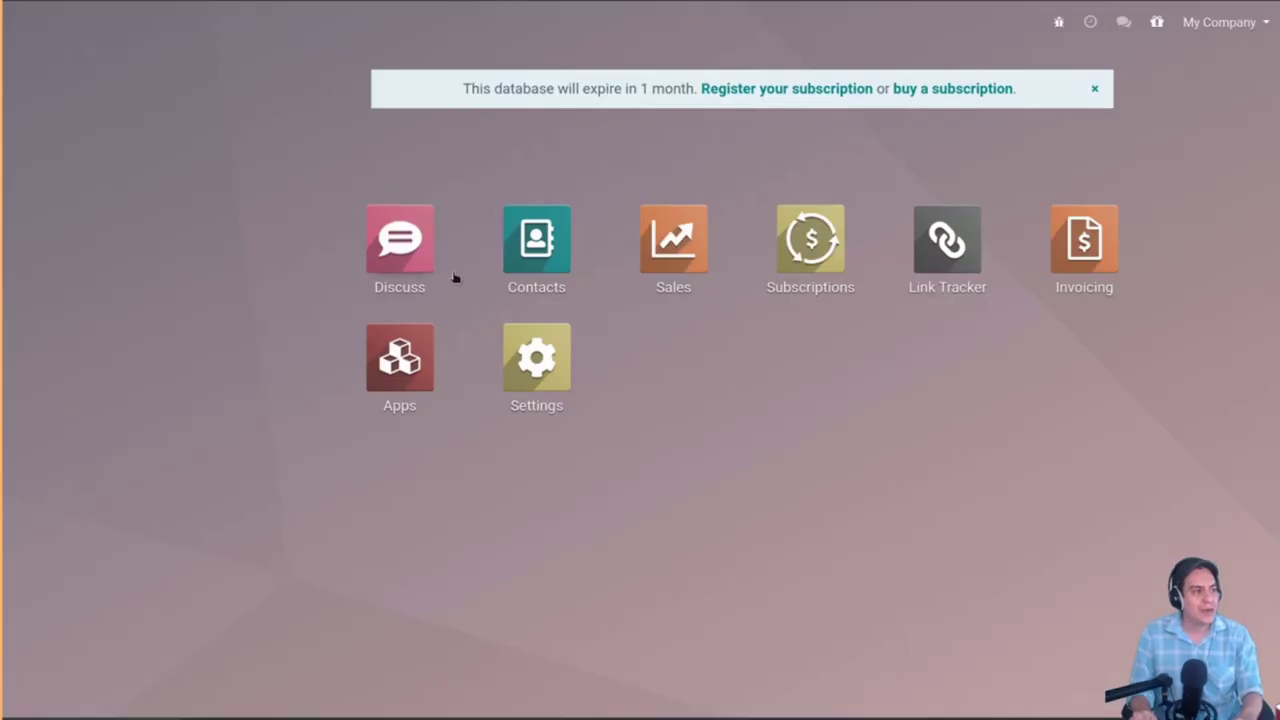
- Open invoice F INV-678572 in Invoicing and show the Affect. Reason column in its invoice lines
click(1084, 240)
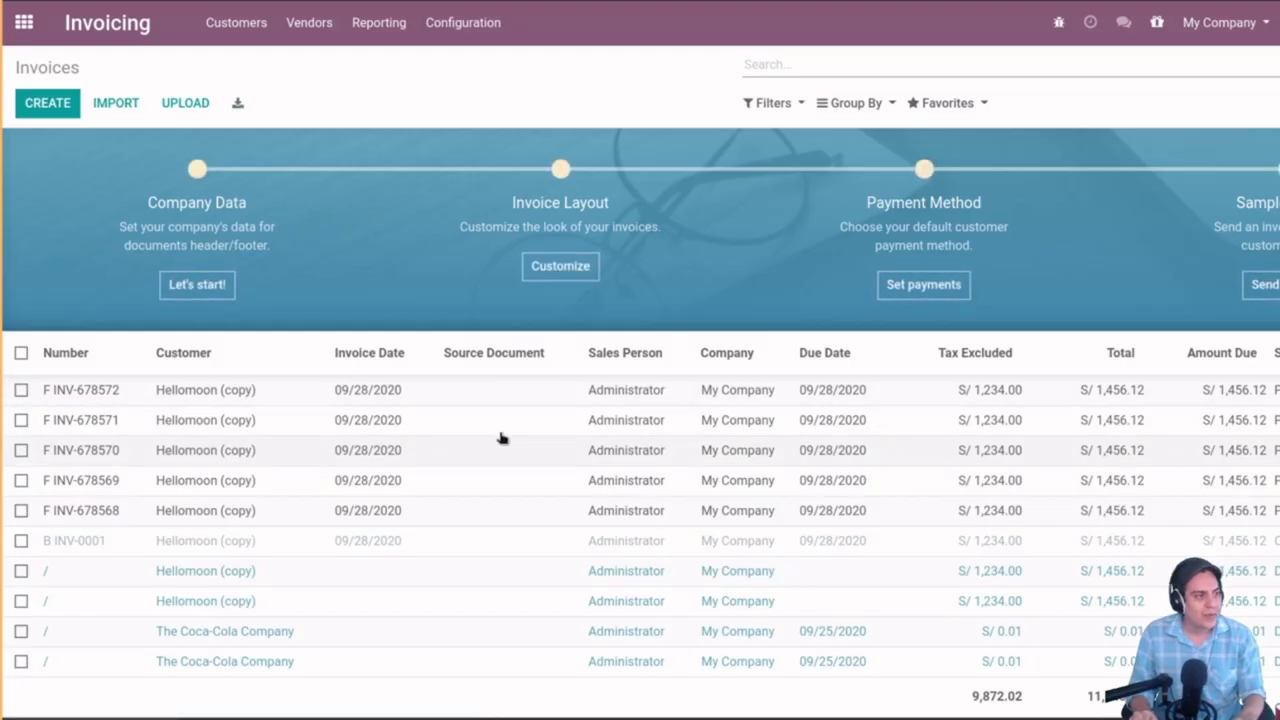
click(505, 395)
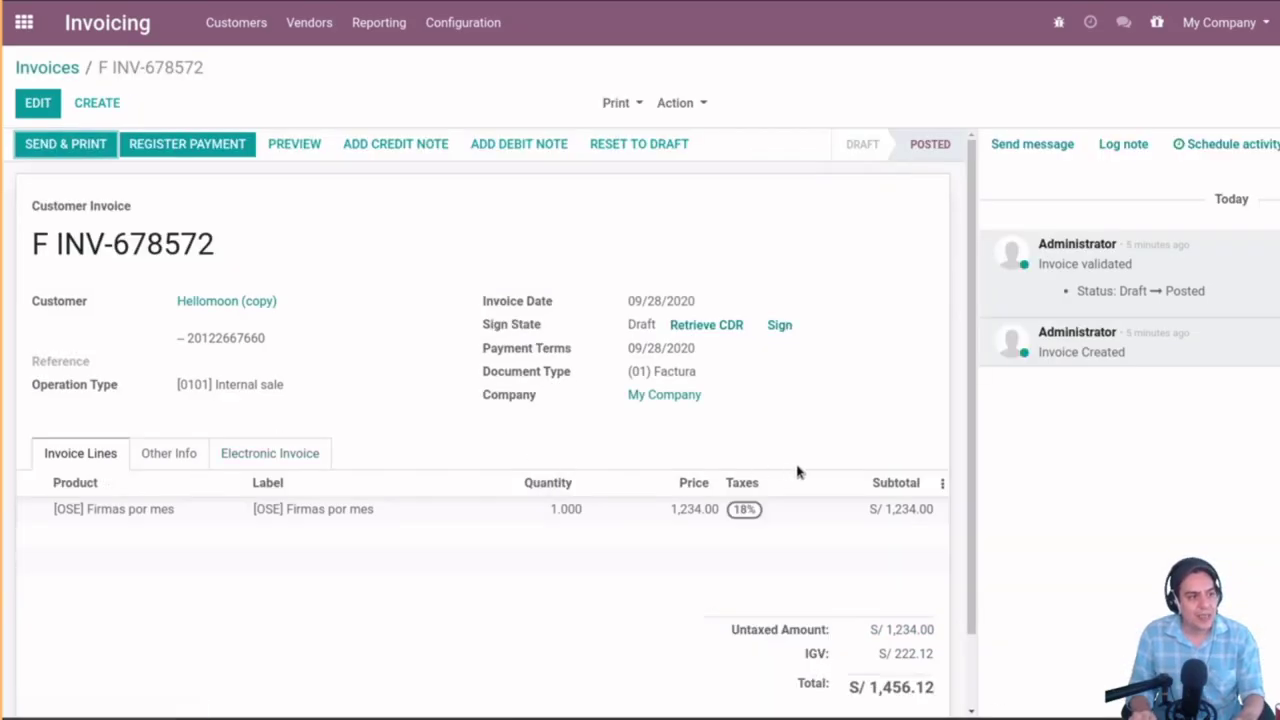
click(941, 486)
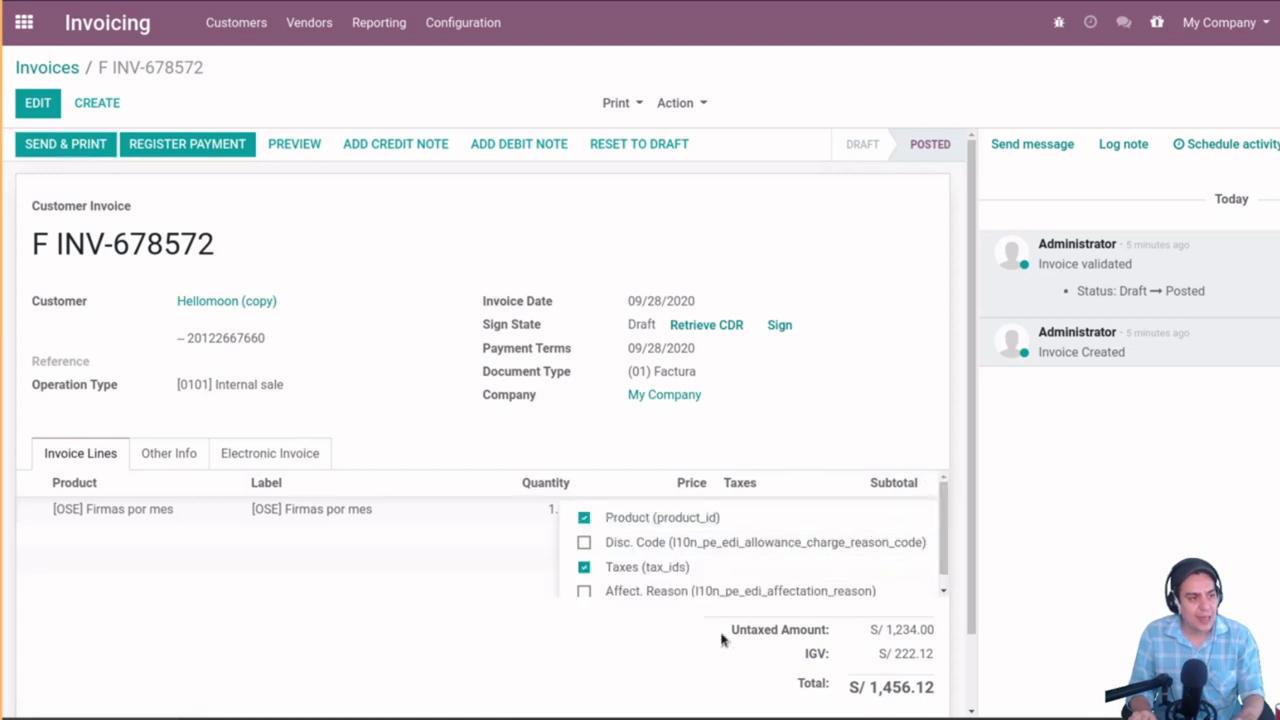
click(628, 595)
click(530, 591)
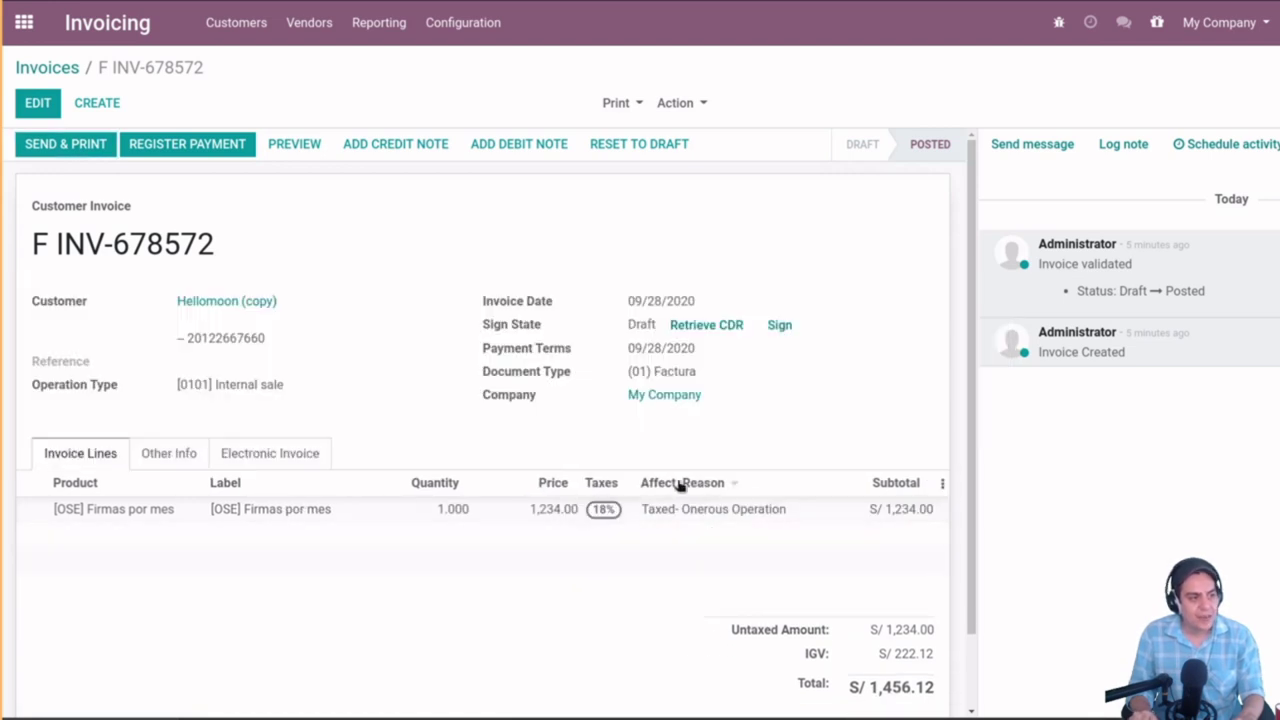
mouse_move(679, 484)
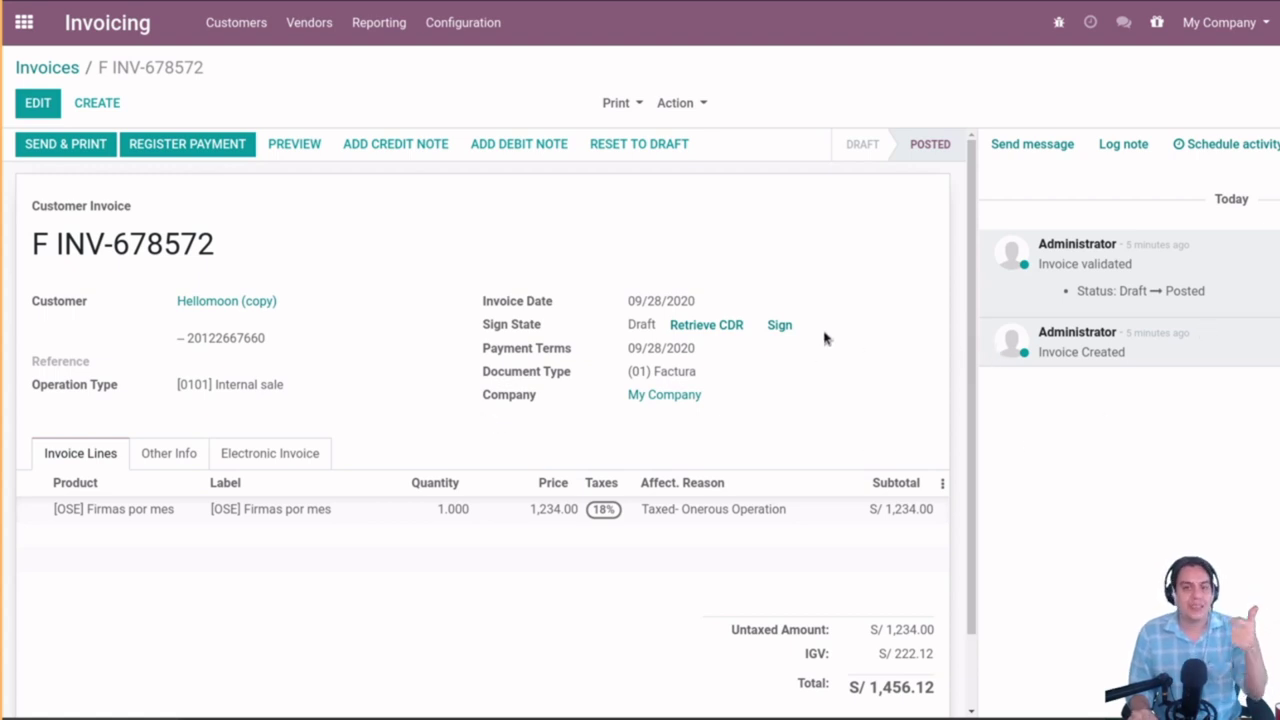
- Switch to anexoVII-117-2017.pdf and consult Catálogo No. 07 with the IGV affectation type codes
key(alt+Tab)
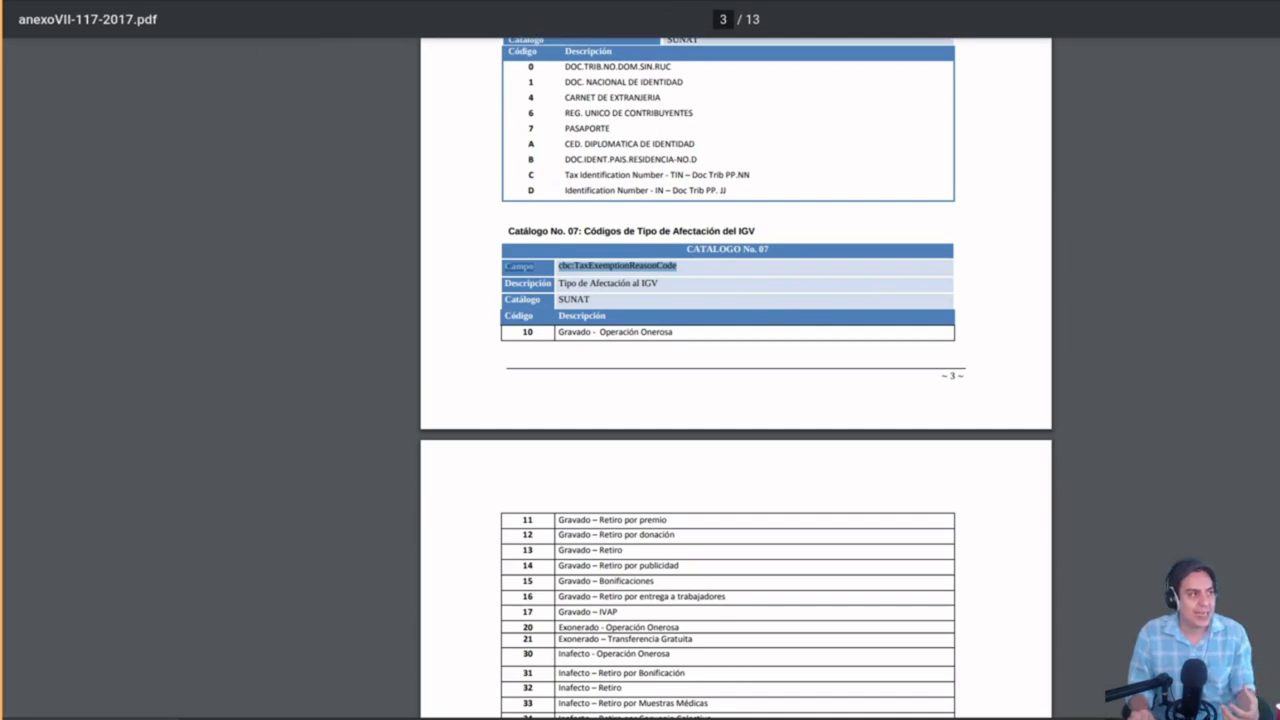
click(238, 350)
scroll(558, 445, up, 20)
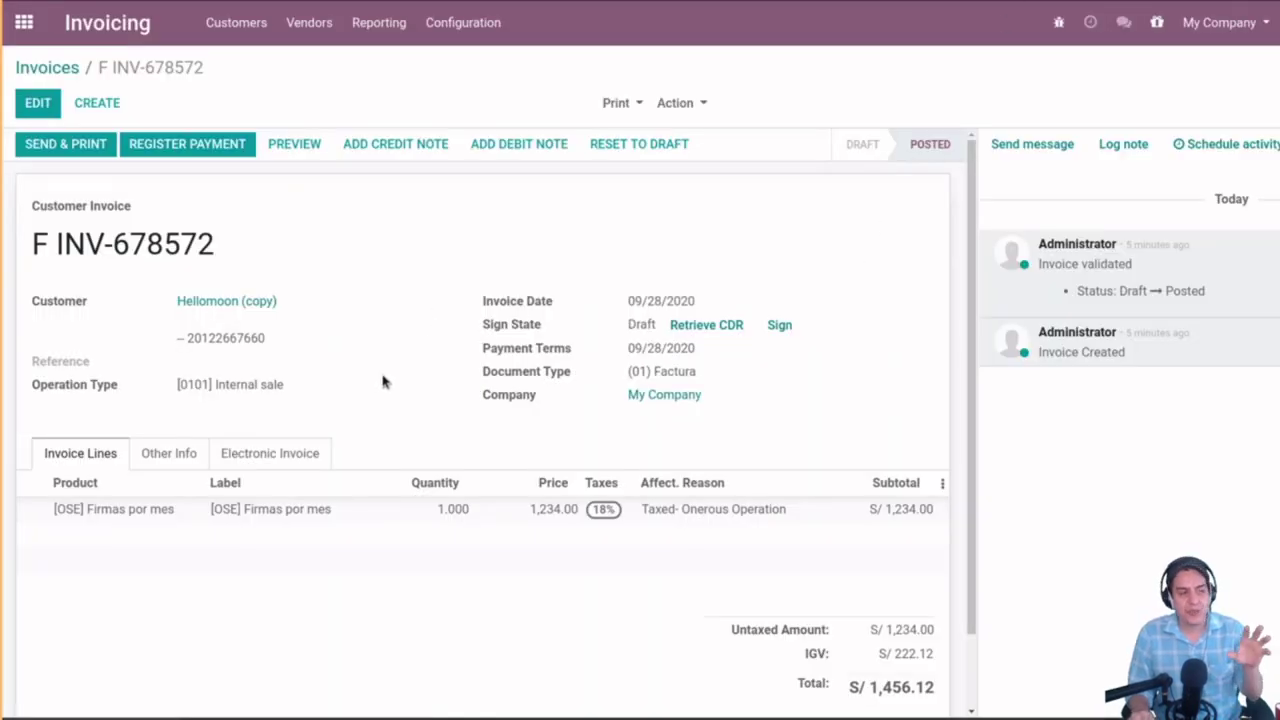
- Return to the Odoo invoice and open its Firmas por mes product to examine the UNSPSC code
mouse_move(238, 507)
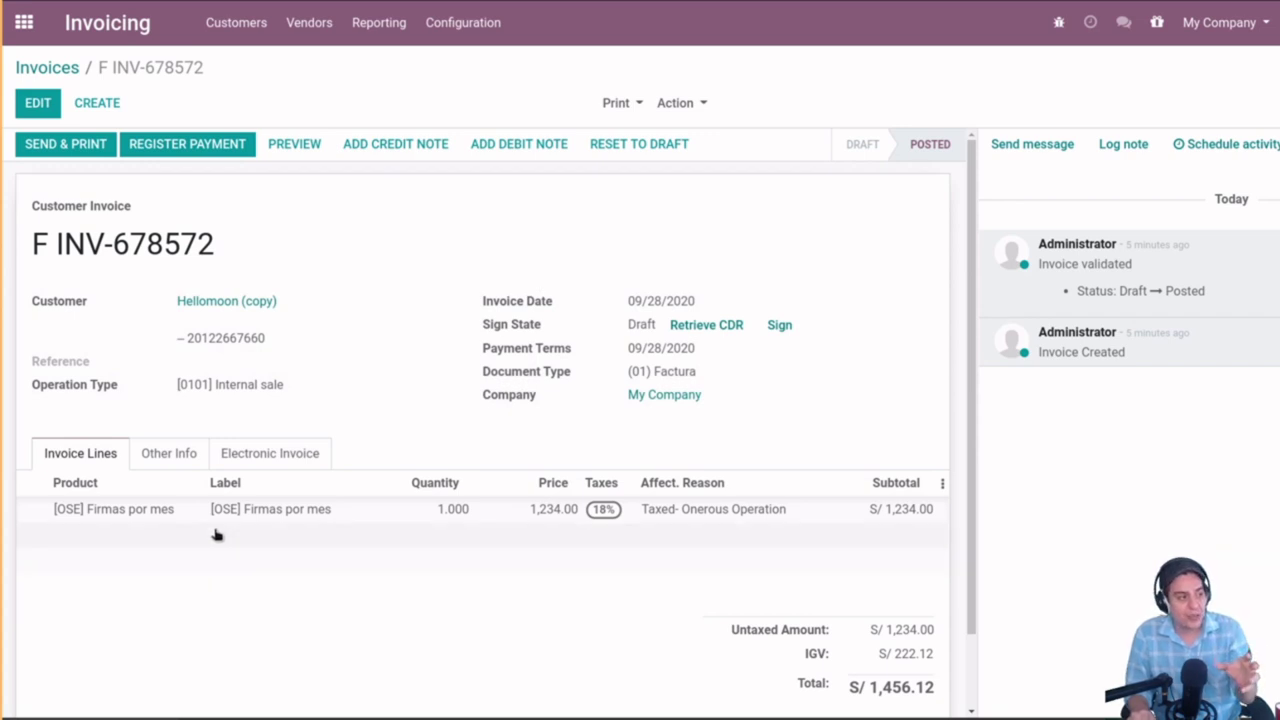
click(223, 512)
click(516, 116)
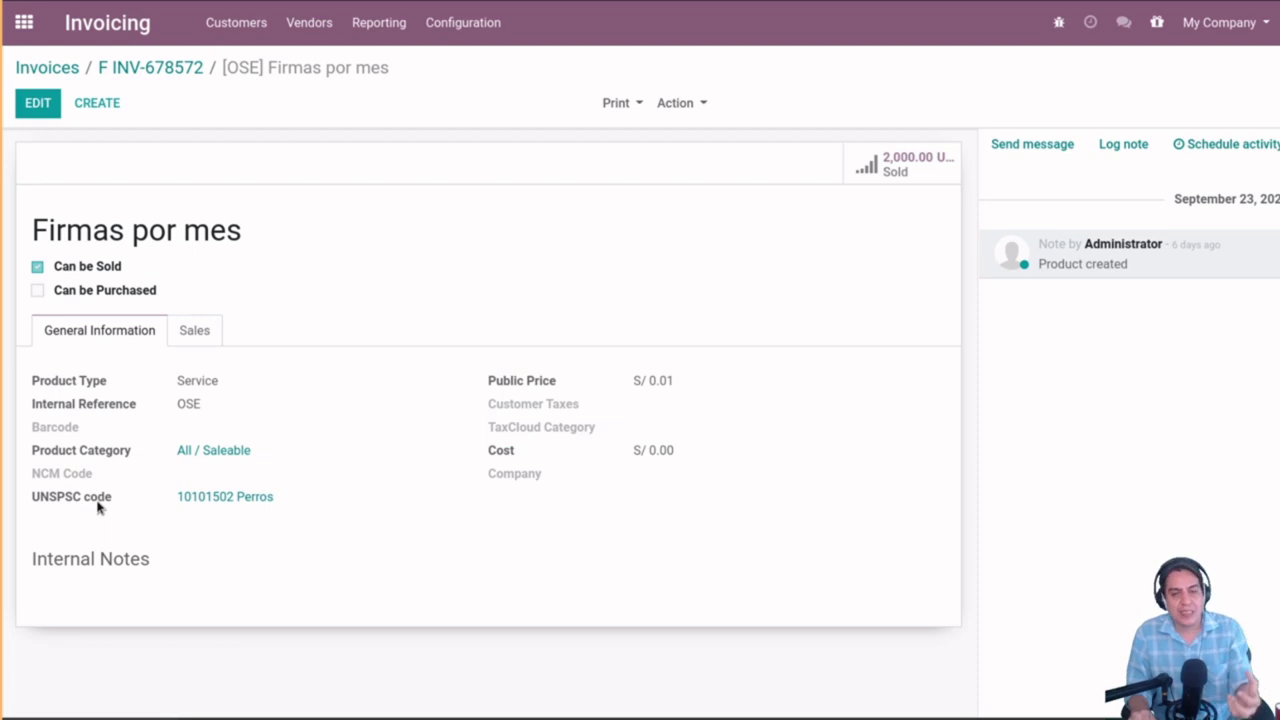
mouse_move(97, 507)
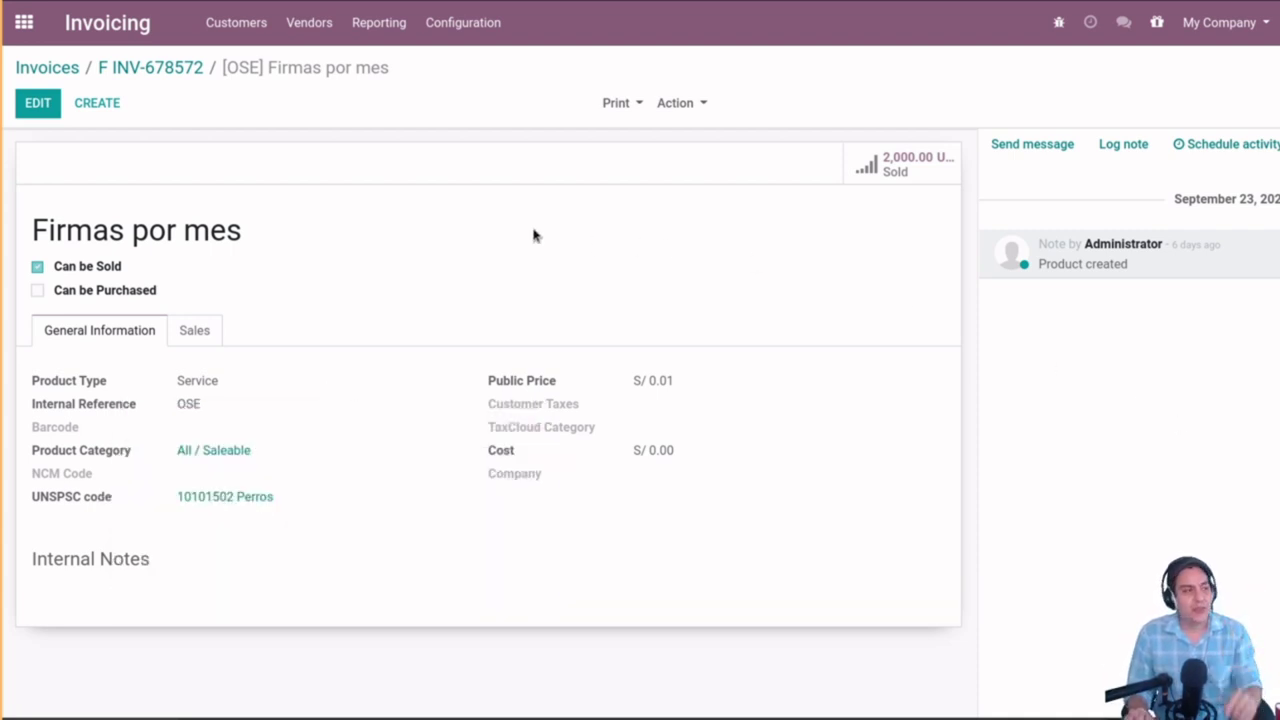
- Go back to the customer invoices list and open invoice F INV-678571
click(248, 38)
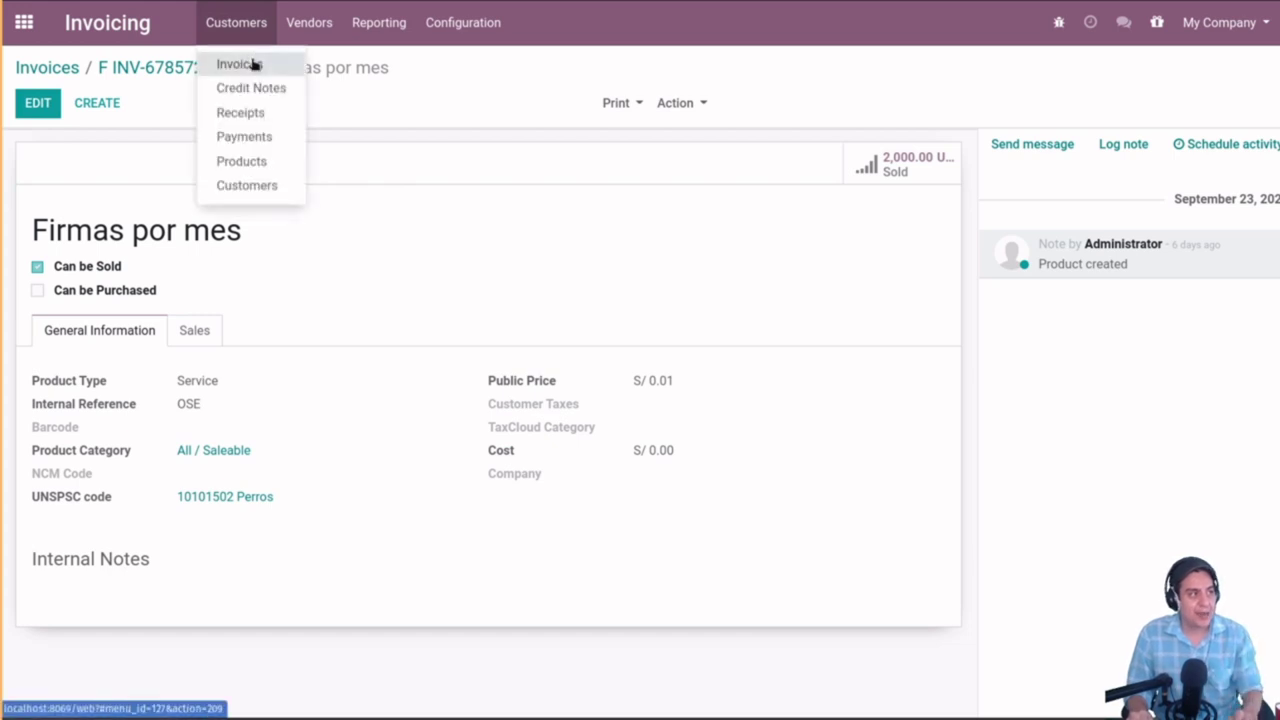
click(254, 63)
key(Return)
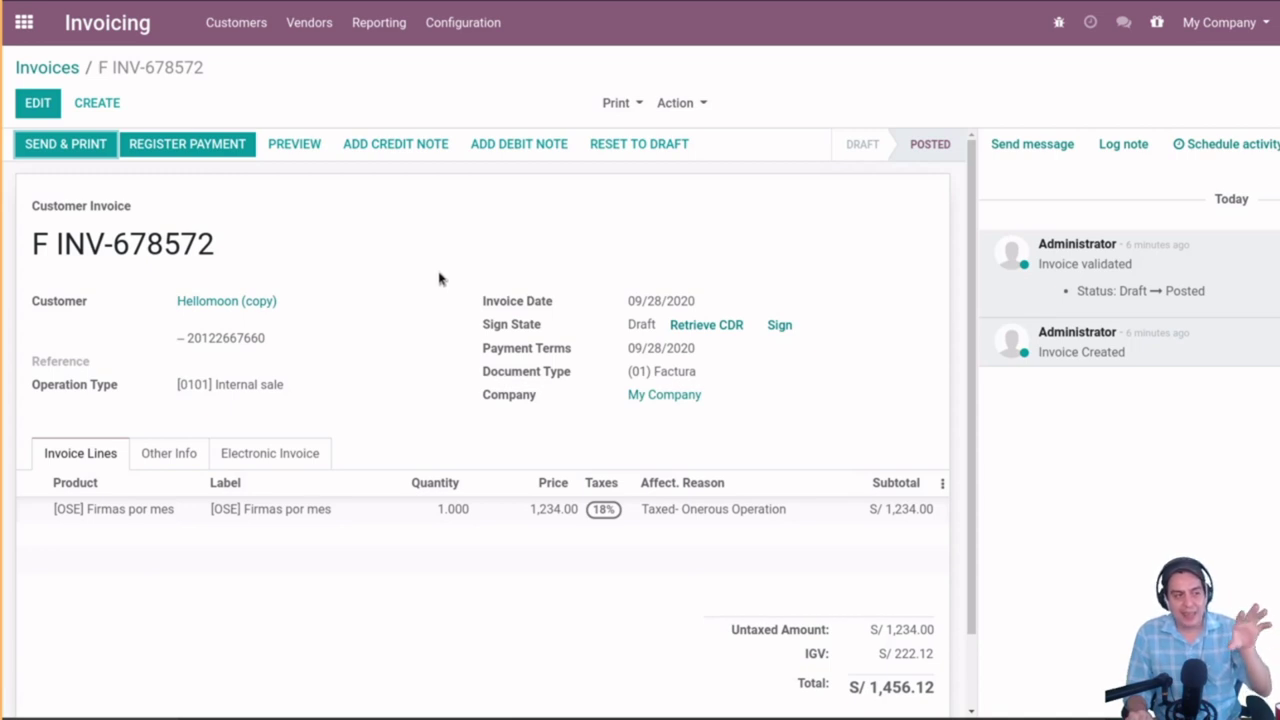
click(67, 68)
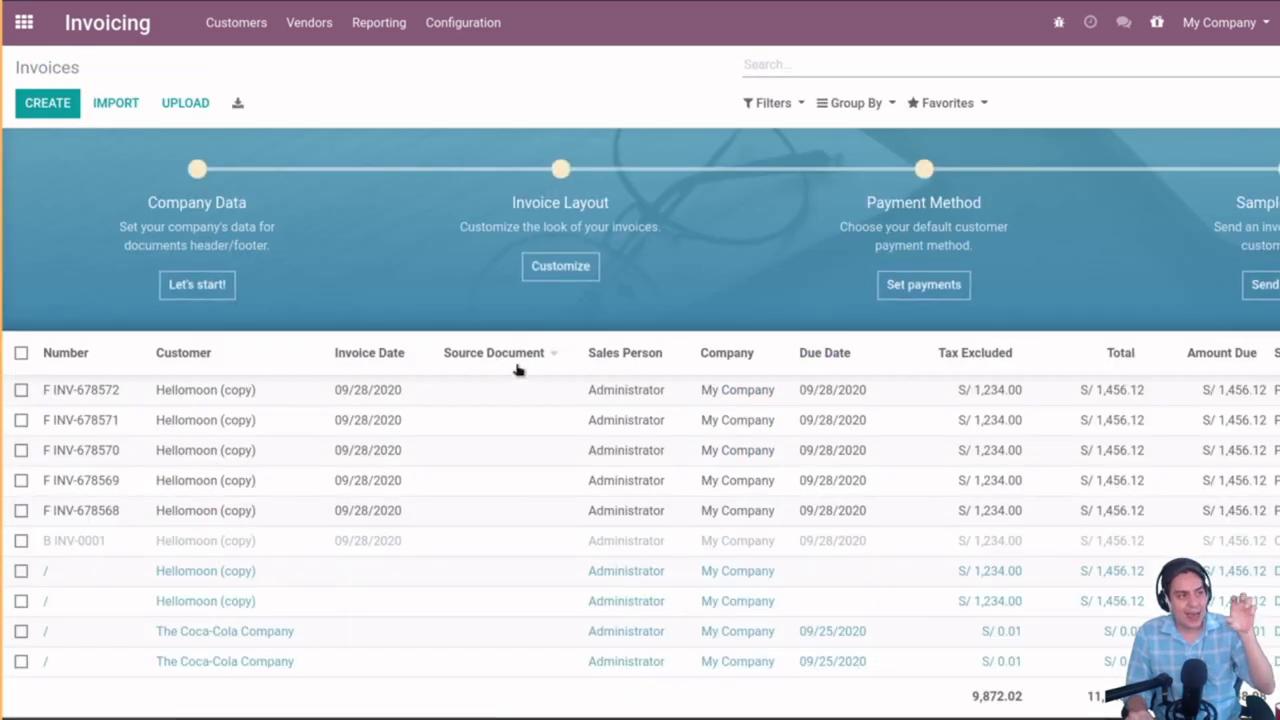
click(581, 422)
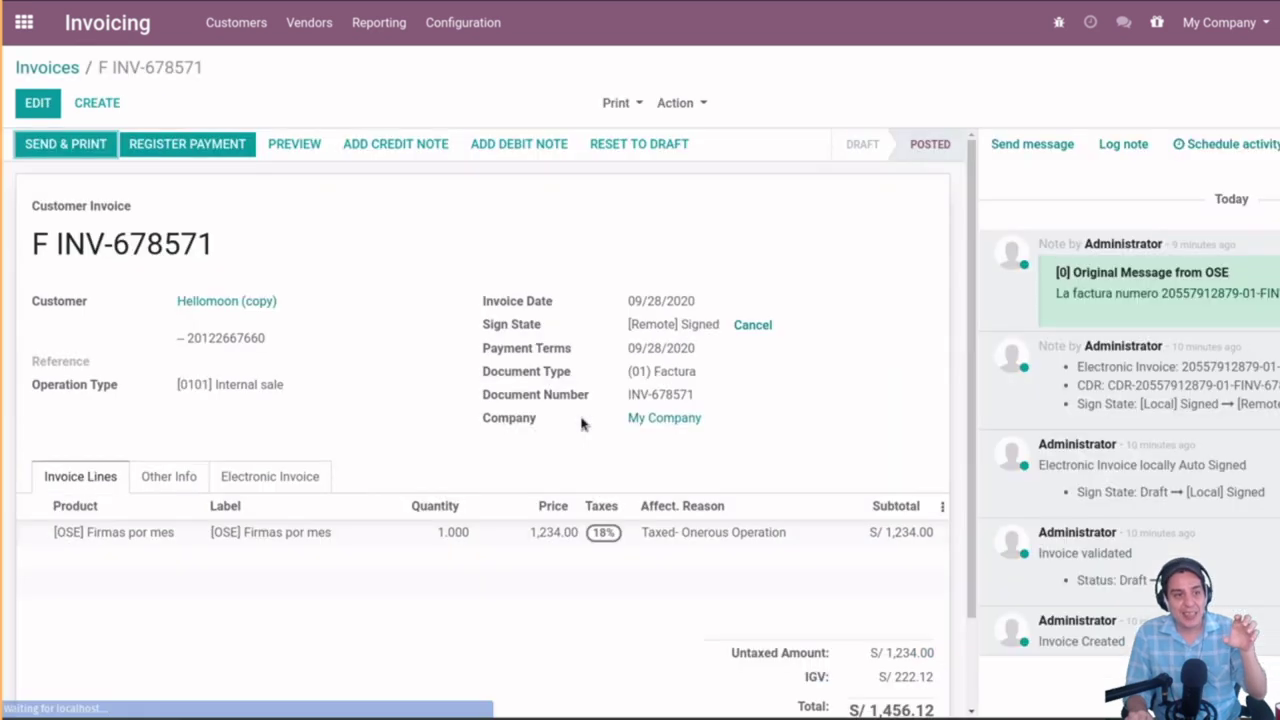